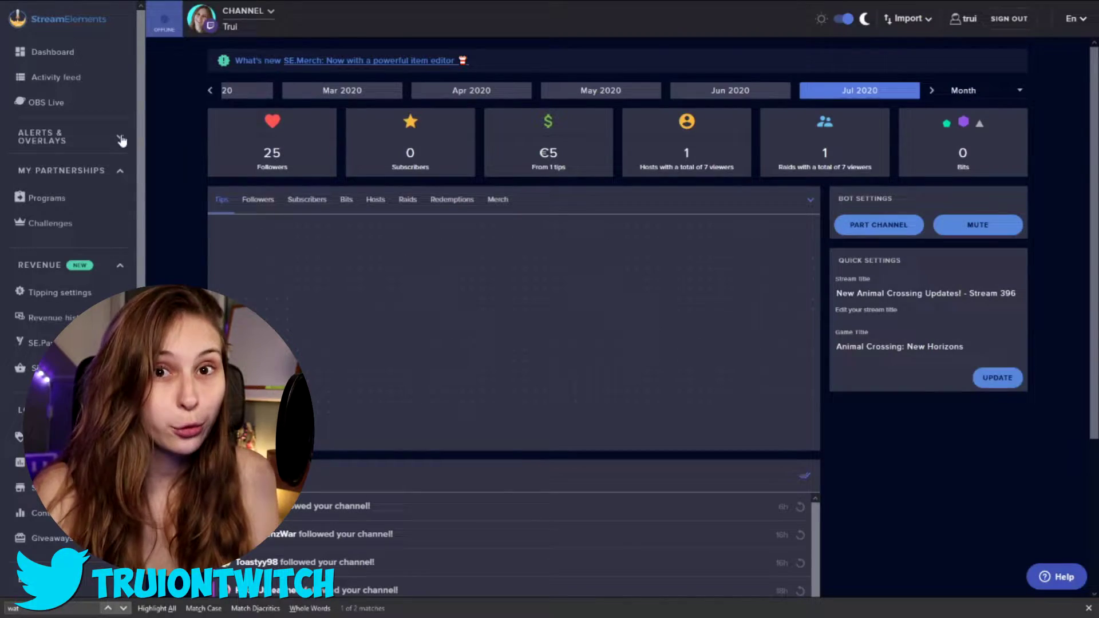
# - Expand Alerts & Overlays in the sidebar and go to the My overlays list
pyautogui.click(122, 140)
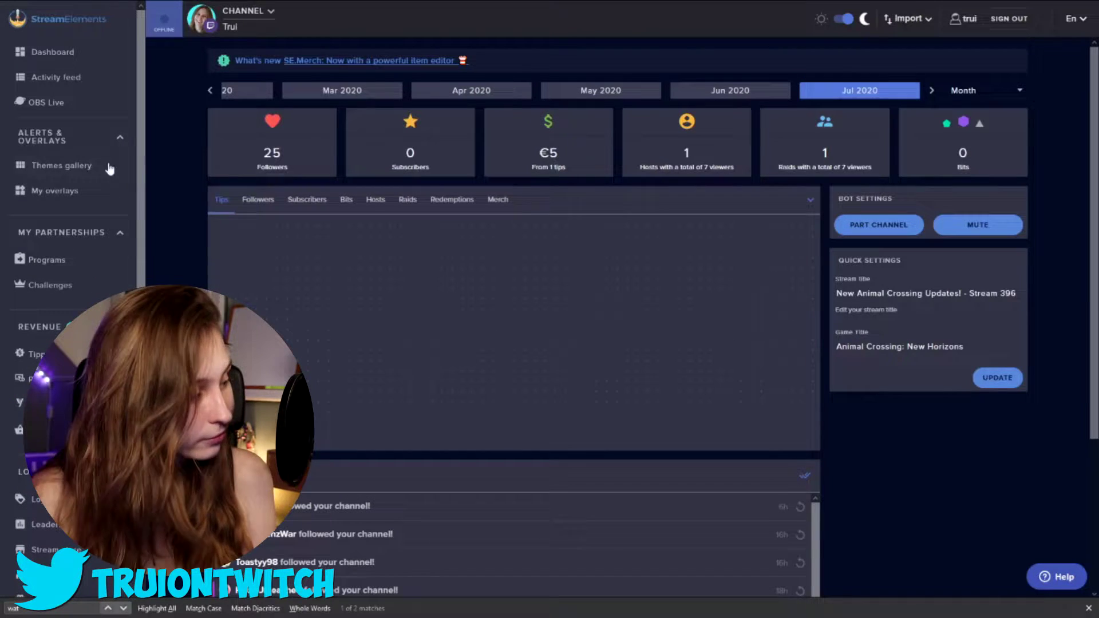
pyautogui.click(56, 191)
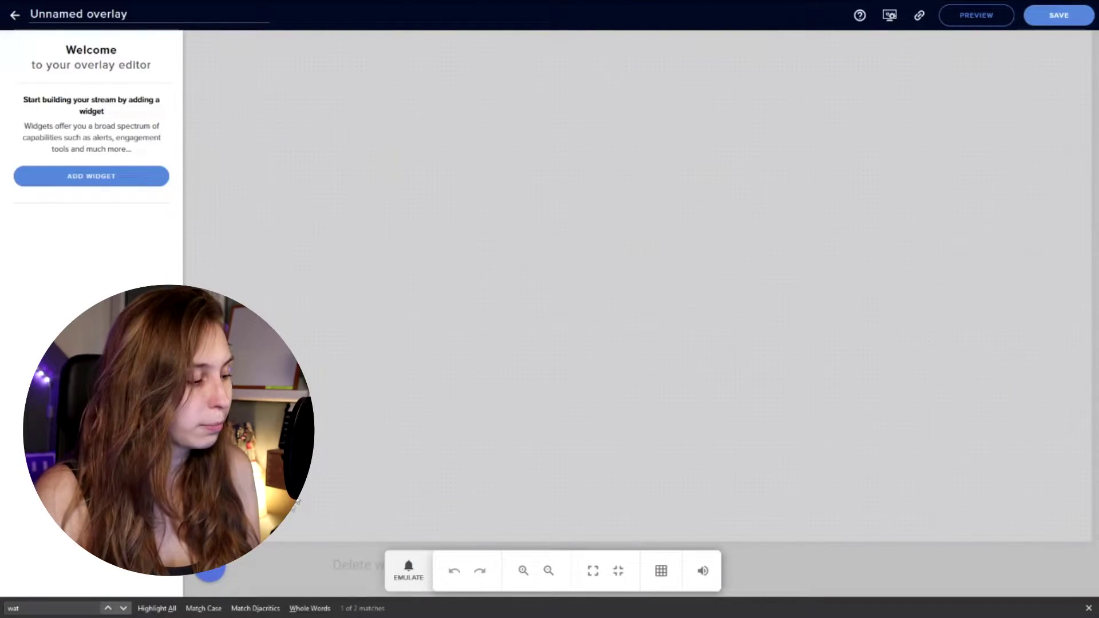
# - Add an AlertBox widget and drag-resize it into the canvas's top-left corner
pyautogui.click(195, 261)
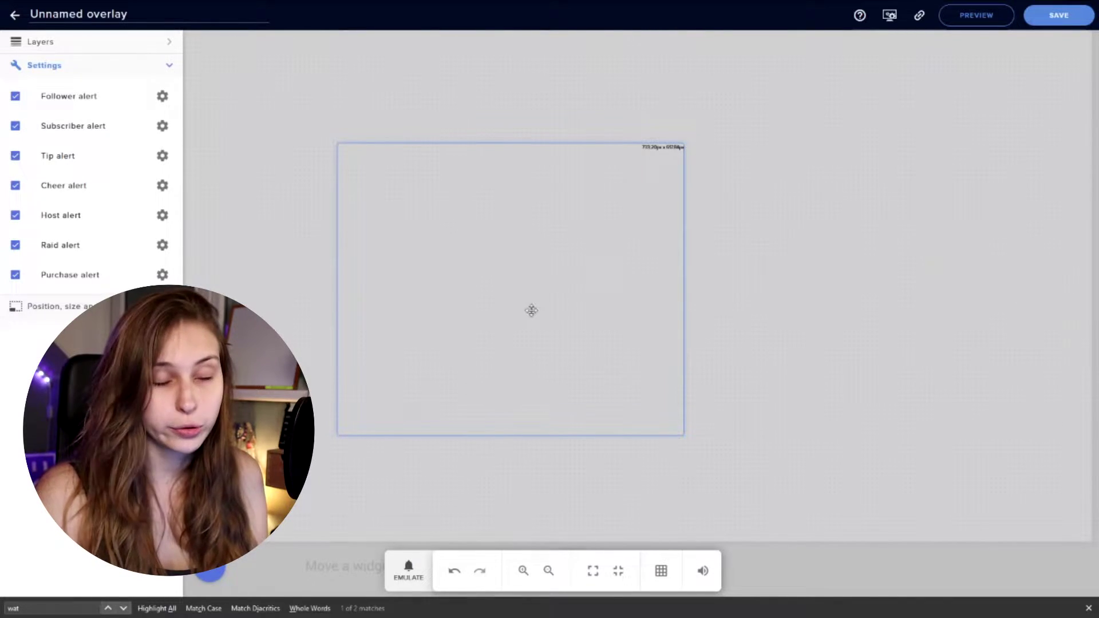
pyautogui.moveTo(531, 311)
pyautogui.mouseDown()
pyautogui.moveTo(417, 355)
pyautogui.moveTo(444, 356)
pyautogui.mouseUp()
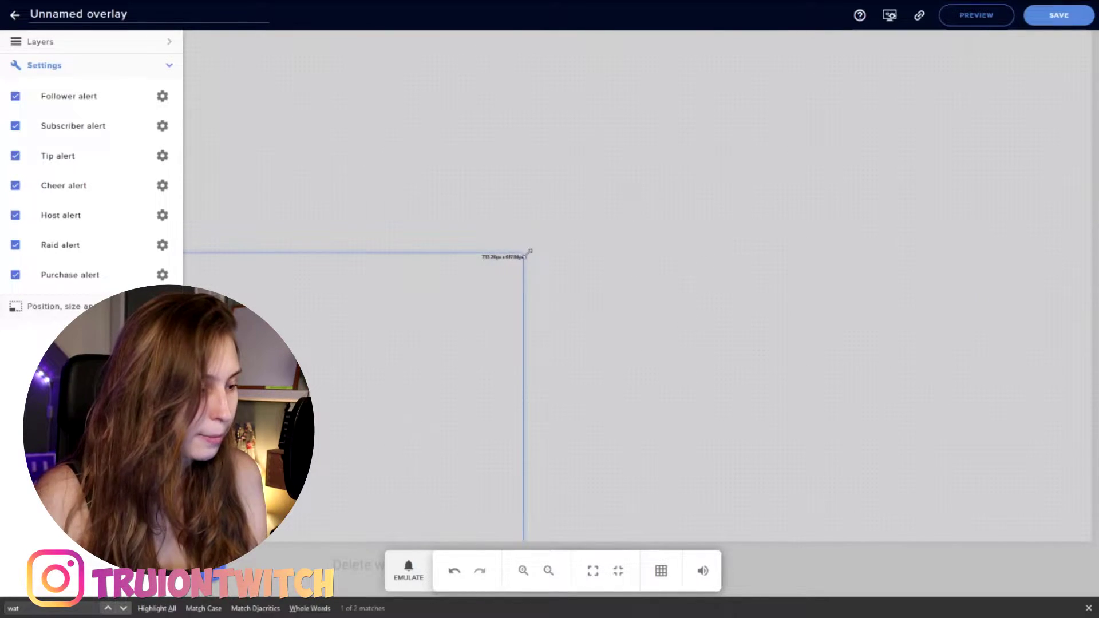
pyautogui.moveTo(528, 256); pyautogui.dragTo(1091, 33)
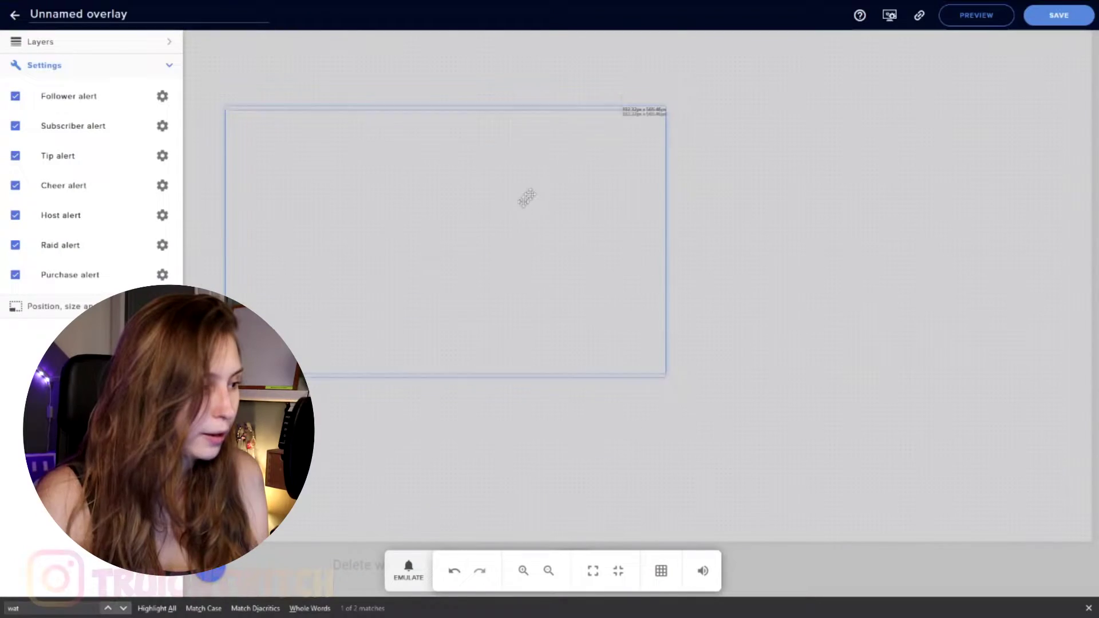
pyautogui.moveTo(665, 104)
pyautogui.mouseDown()
pyautogui.moveTo(503, 245)
pyautogui.moveTo(395, 99)
pyautogui.mouseUp()
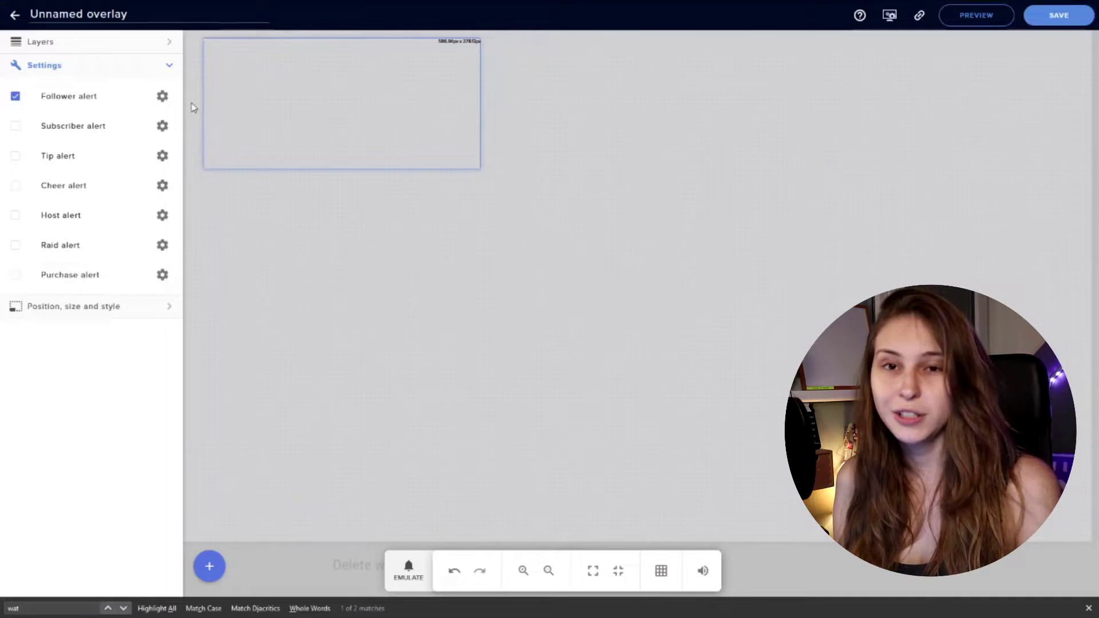
# - Upload a portrait image file and submit it as the follower alert's image
pyautogui.click(163, 96)
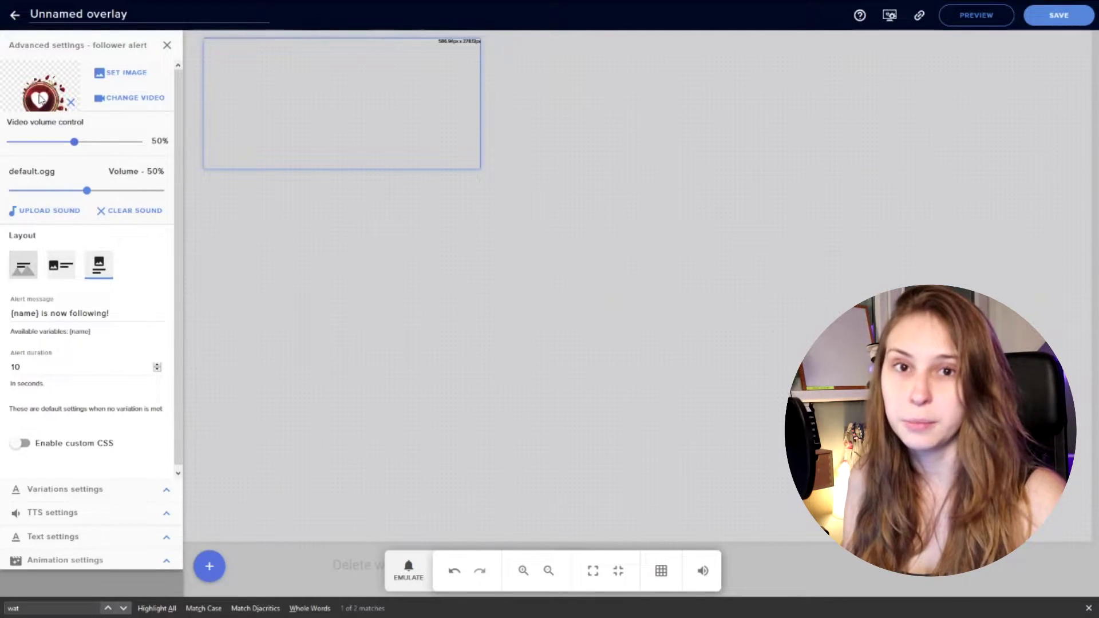
pyautogui.click(125, 72)
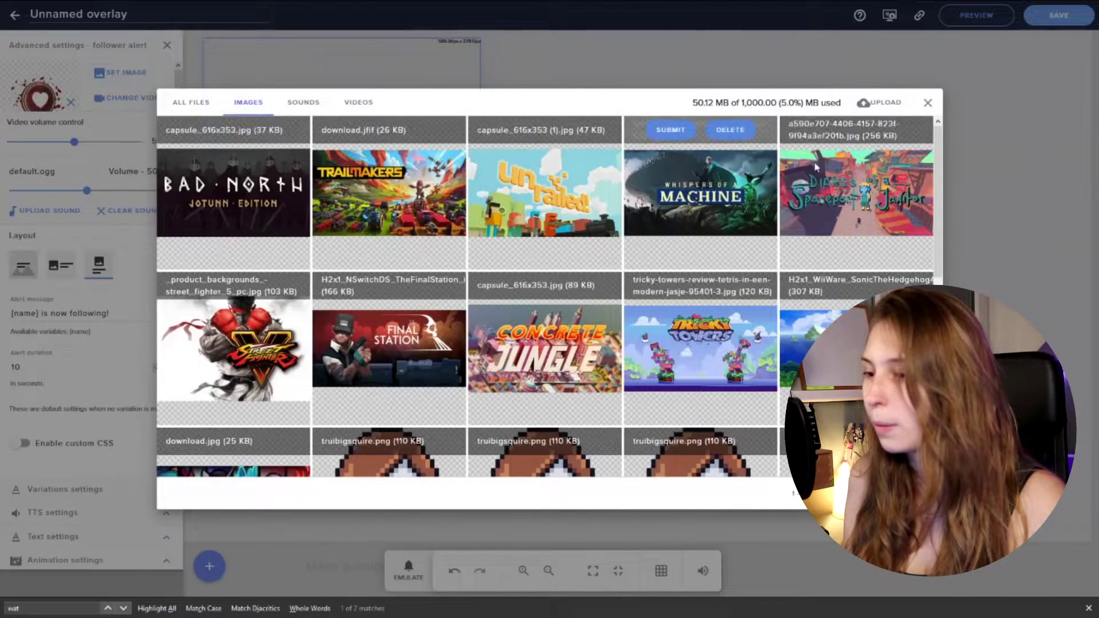
pyautogui.click(872, 104)
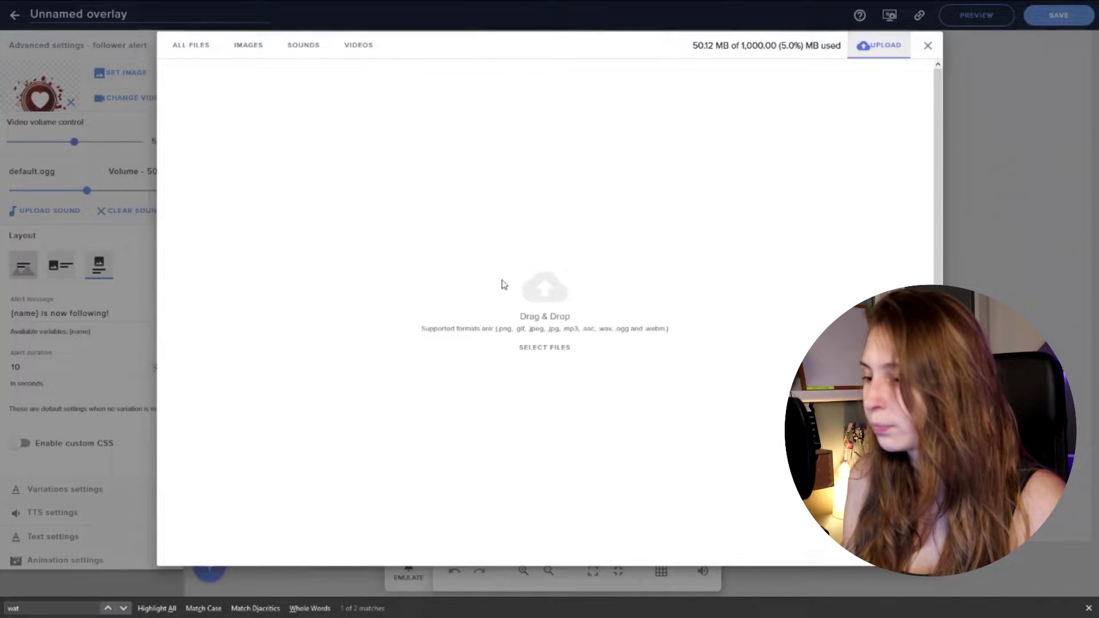
pyautogui.click(543, 289)
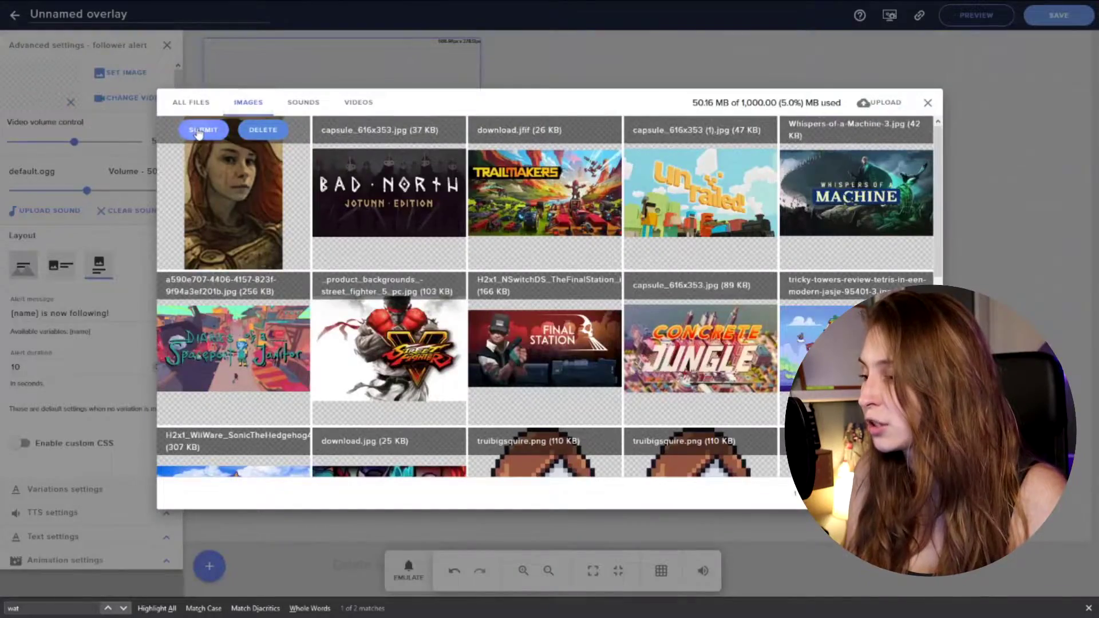
pyautogui.click(202, 130)
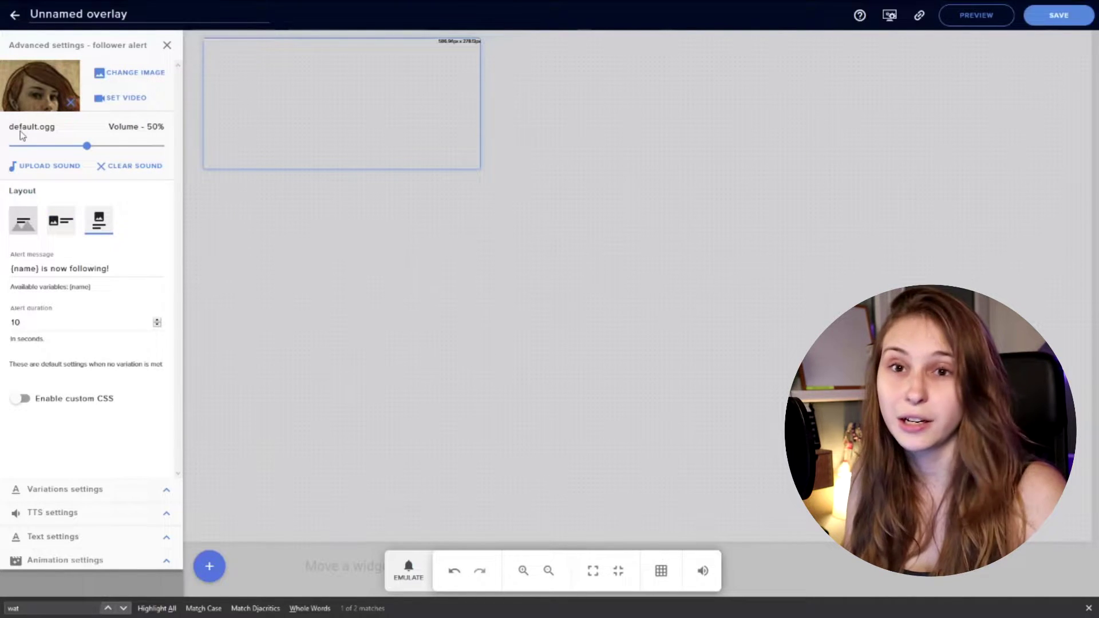
# - Drag the alert widget taller and emulate a test follower alert
pyautogui.moveTo(350, 167); pyautogui.dragTo(323, 335)
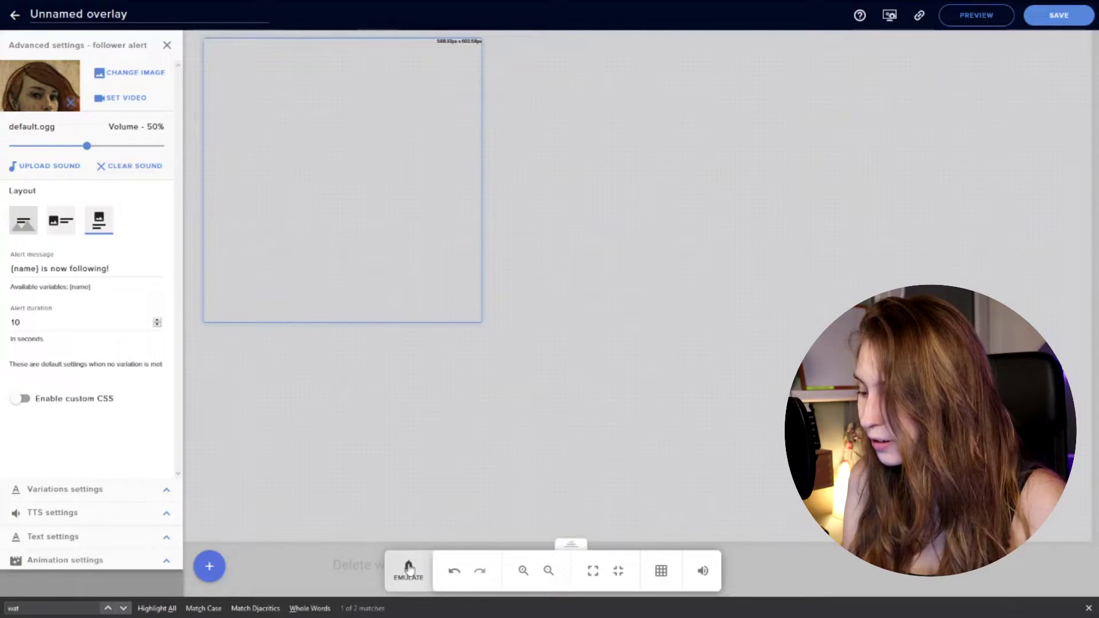
pyautogui.click(408, 567)
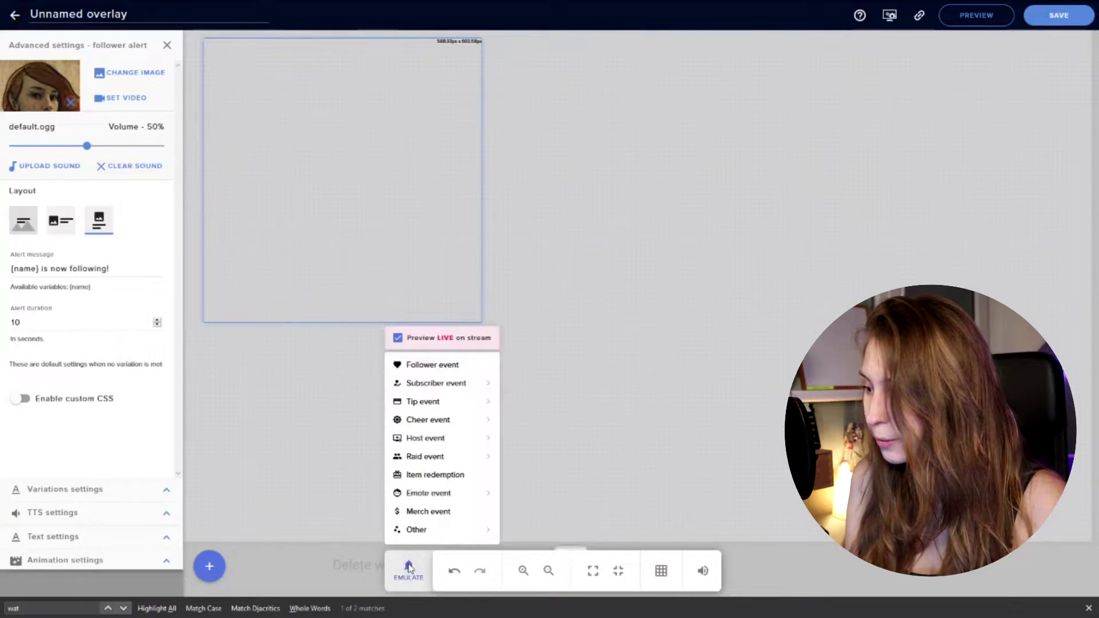
pyautogui.click(432, 365)
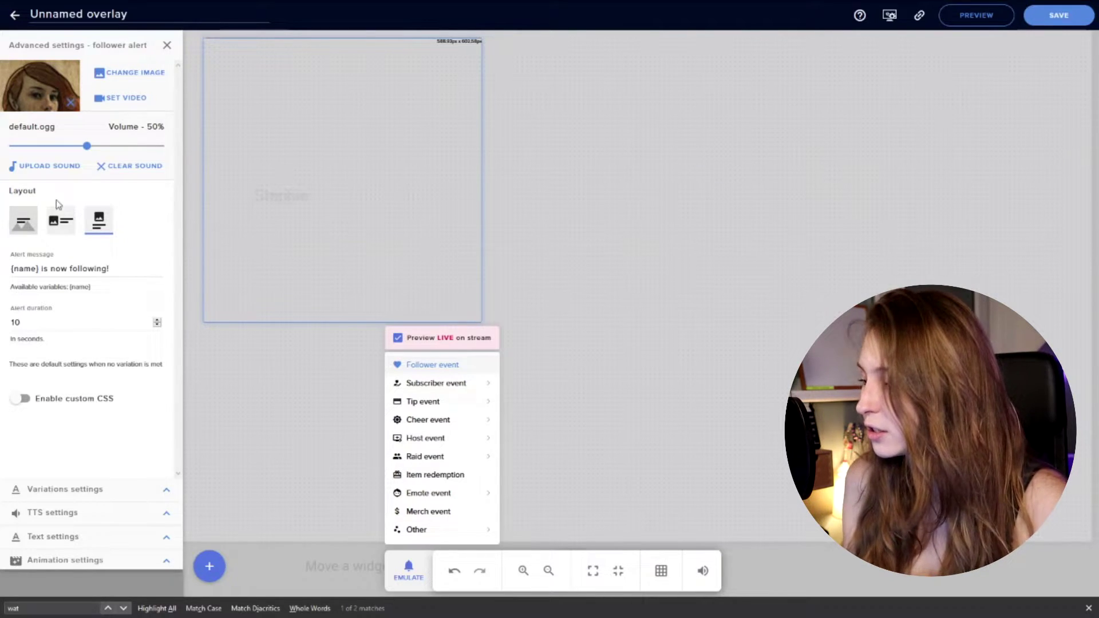
# - Compare alert layouts with emulated follower events, ending with the image above the message
pyautogui.click(23, 226)
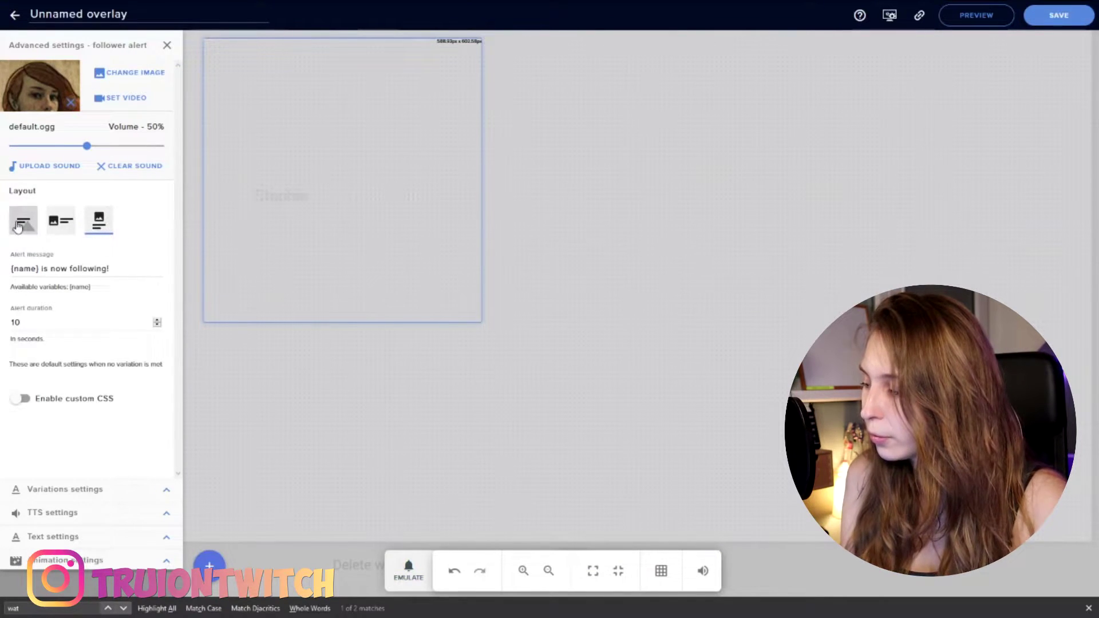
pyautogui.click(409, 570)
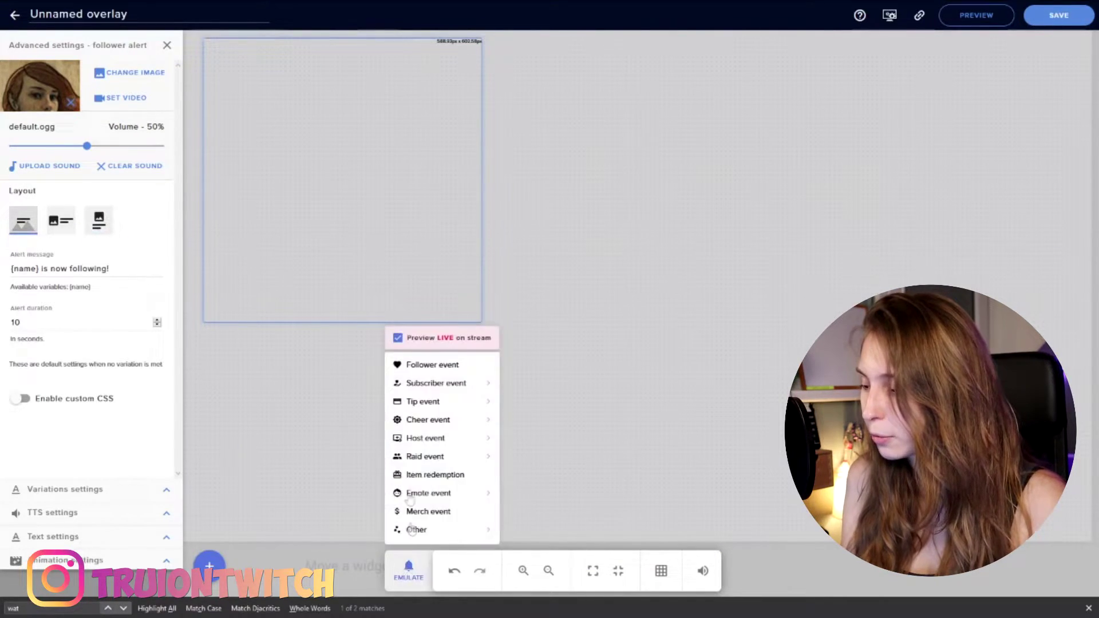
pyautogui.click(412, 368)
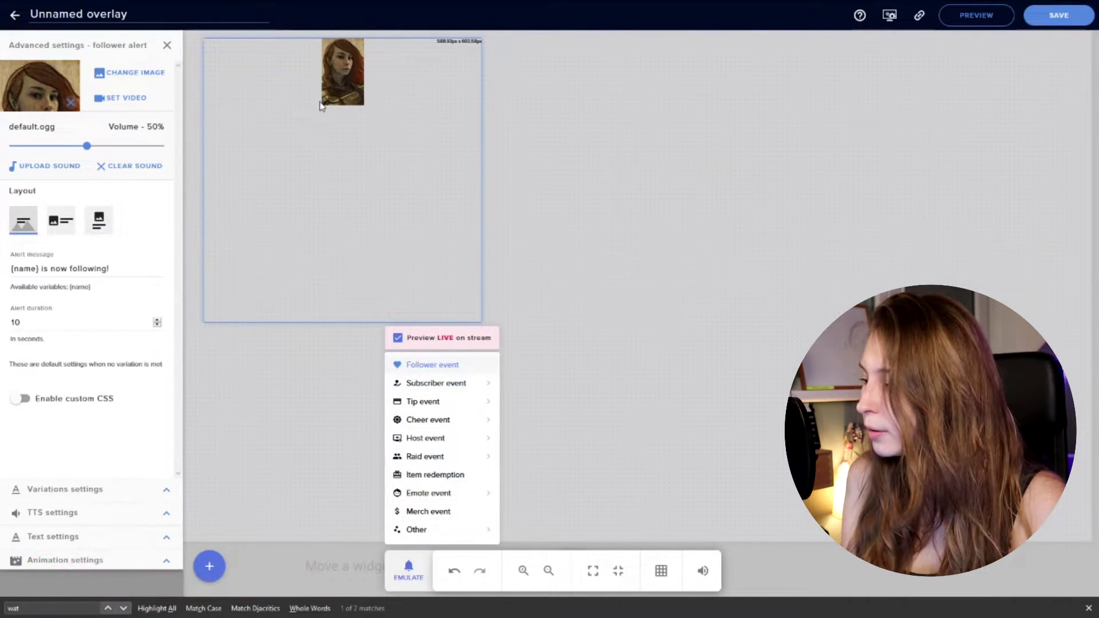
pyautogui.click(60, 223)
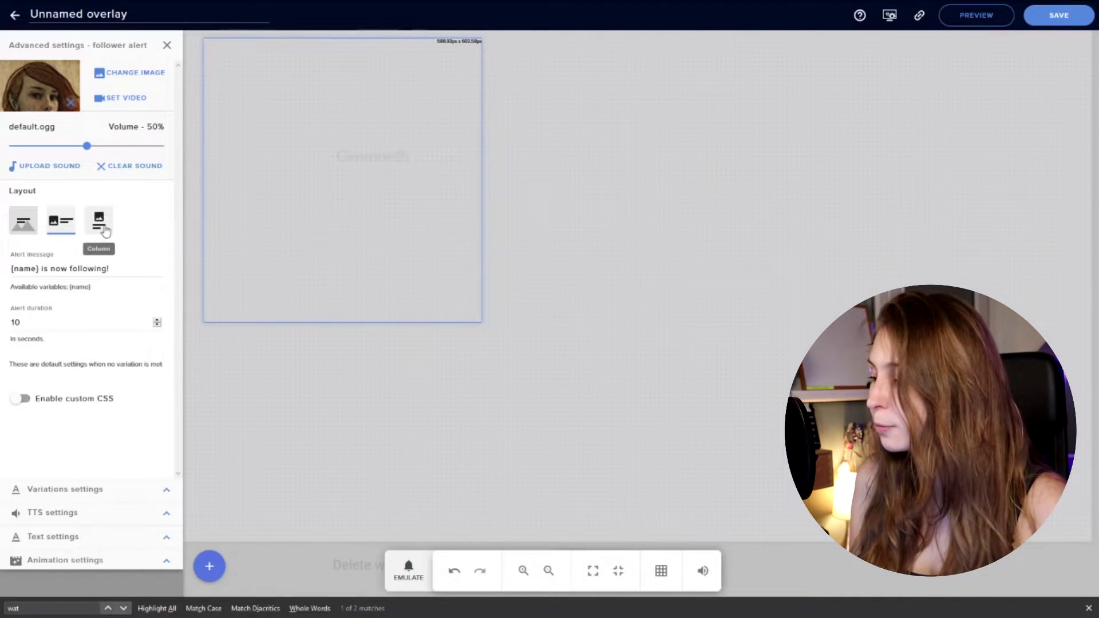
pyautogui.click(408, 567)
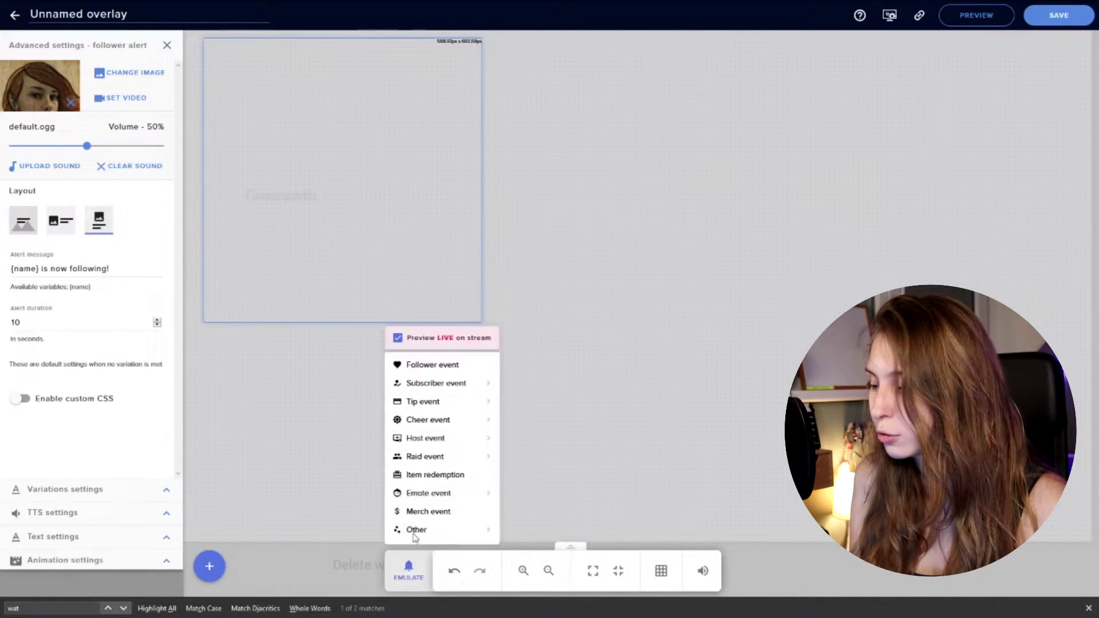
pyautogui.click(434, 366)
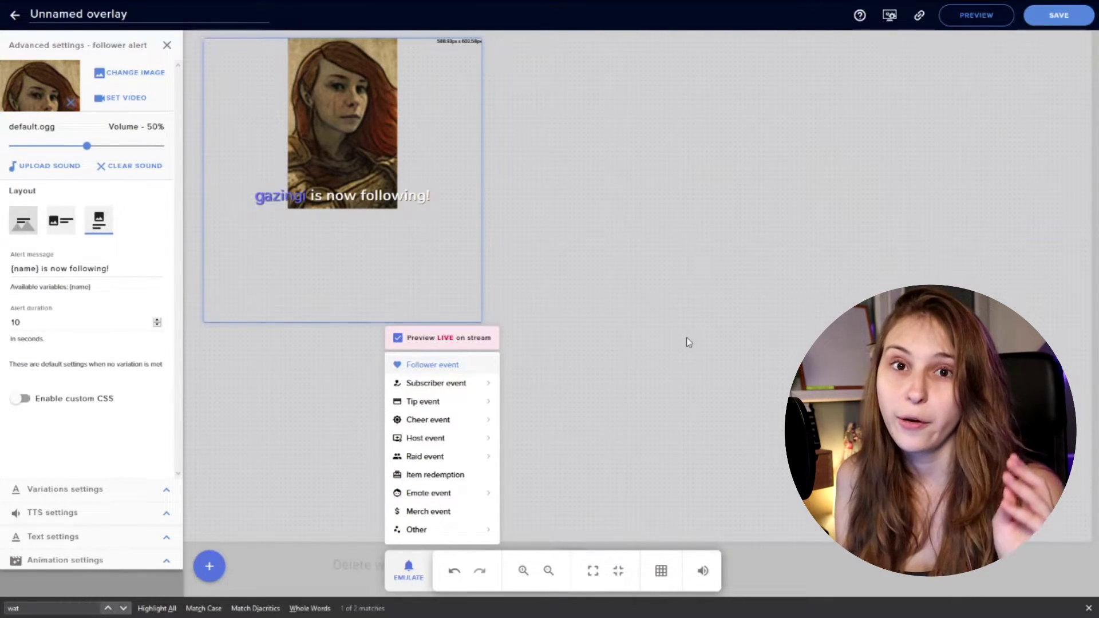
# - Change the alert message to '{name} is now cool' and emulate a follower alert
pyautogui.click(31, 269)
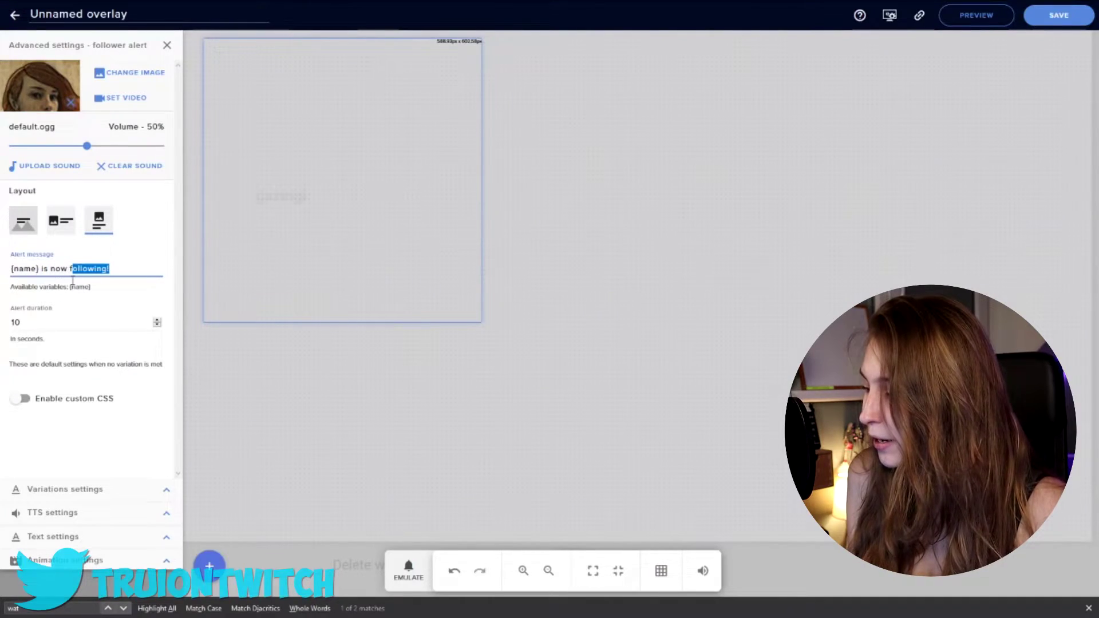
pyautogui.write('co')
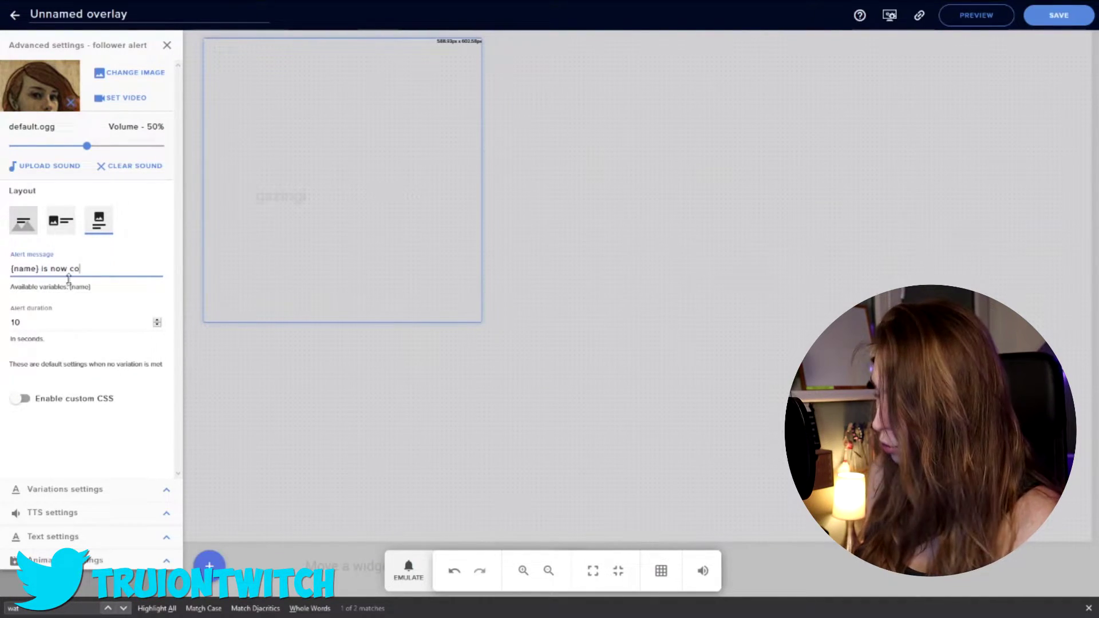
pyautogui.write('li')
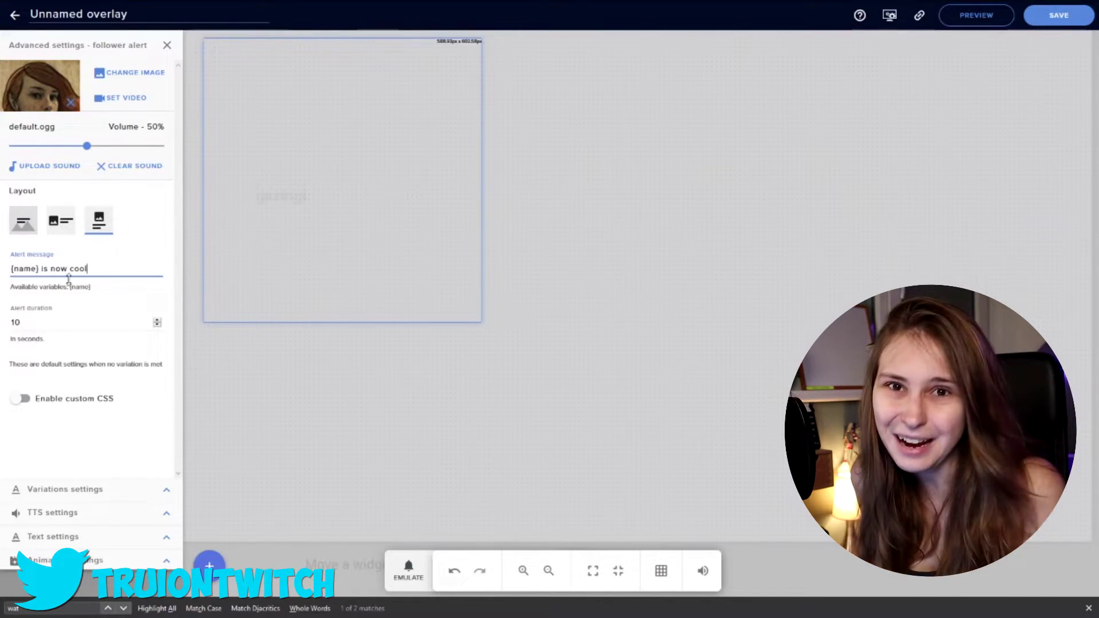
pyautogui.click(408, 569)
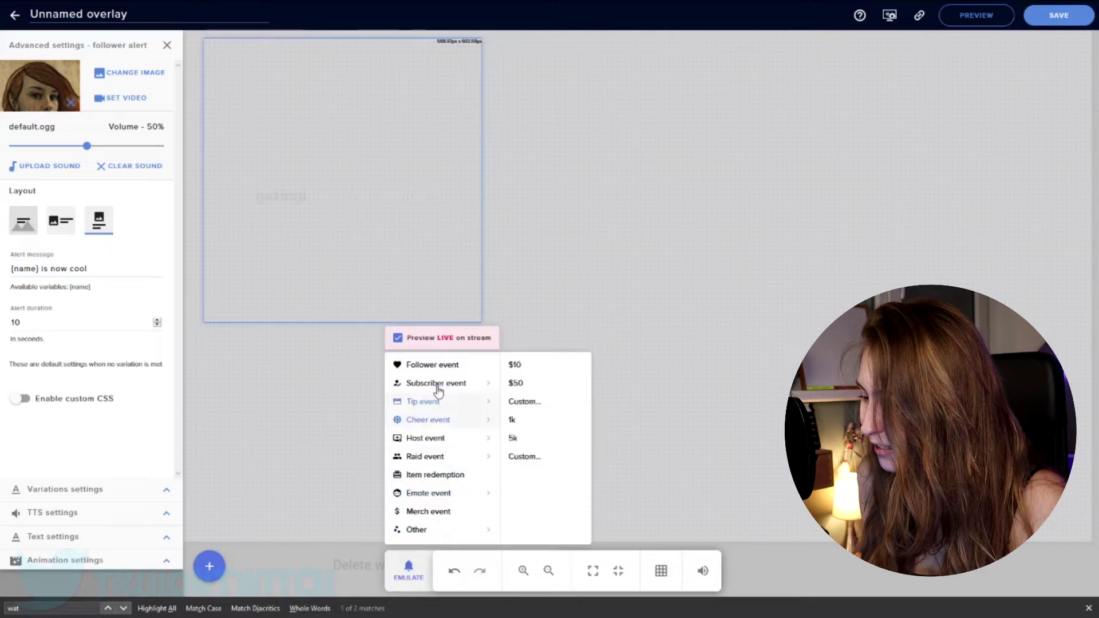
pyautogui.click(433, 365)
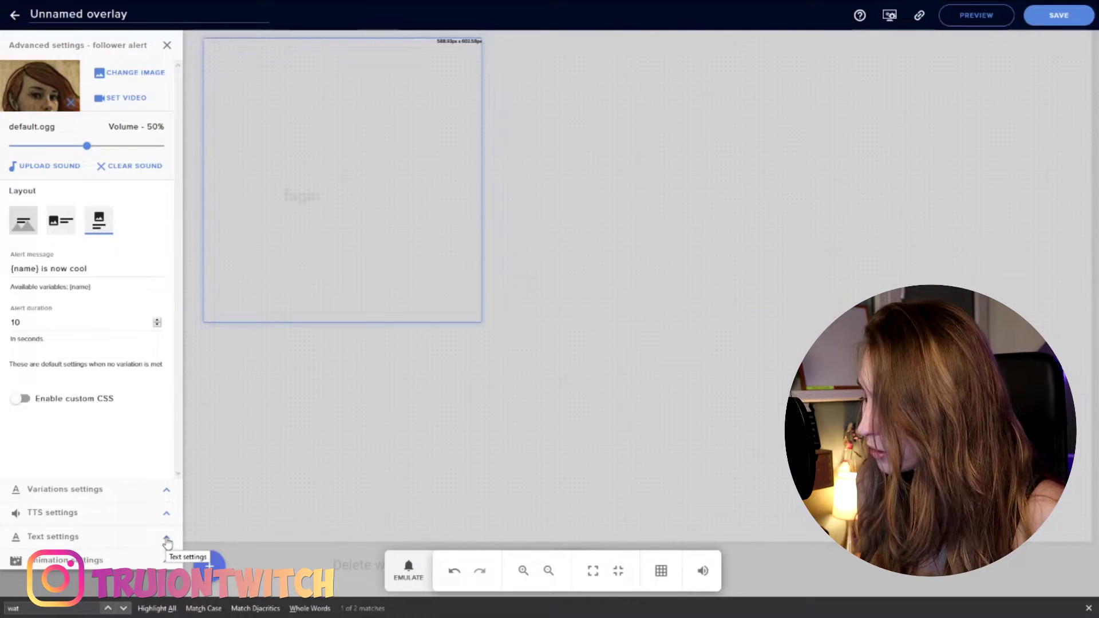
# - Make the alert text pure red in the Piedra font and preview a follower alert
pyautogui.click(168, 542)
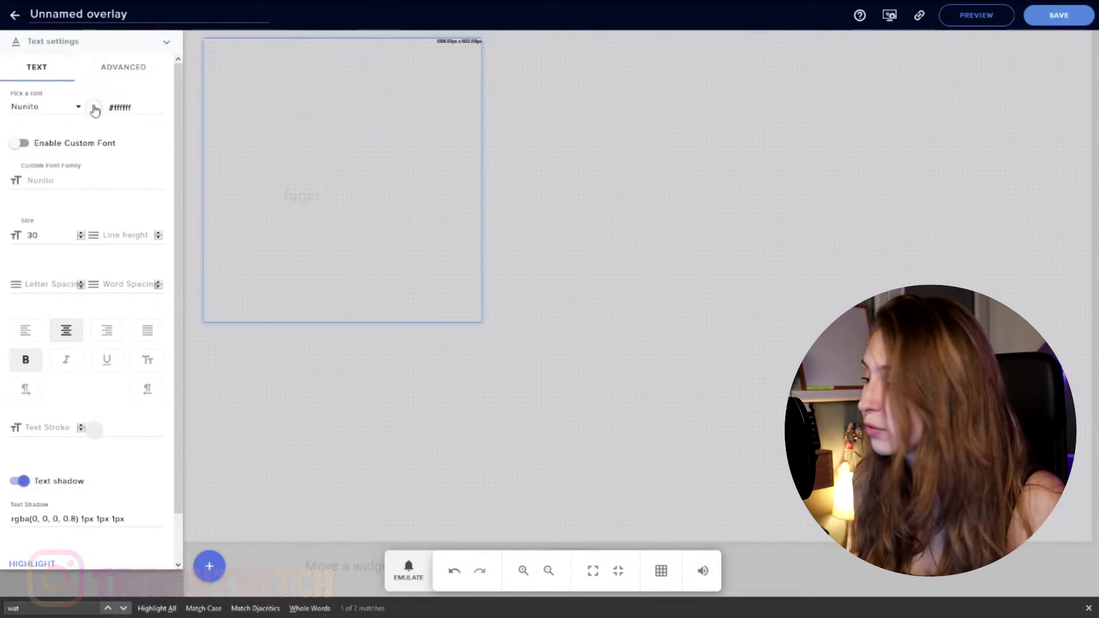
pyautogui.click(95, 109)
pyautogui.click(140, 119)
pyautogui.click(145, 94)
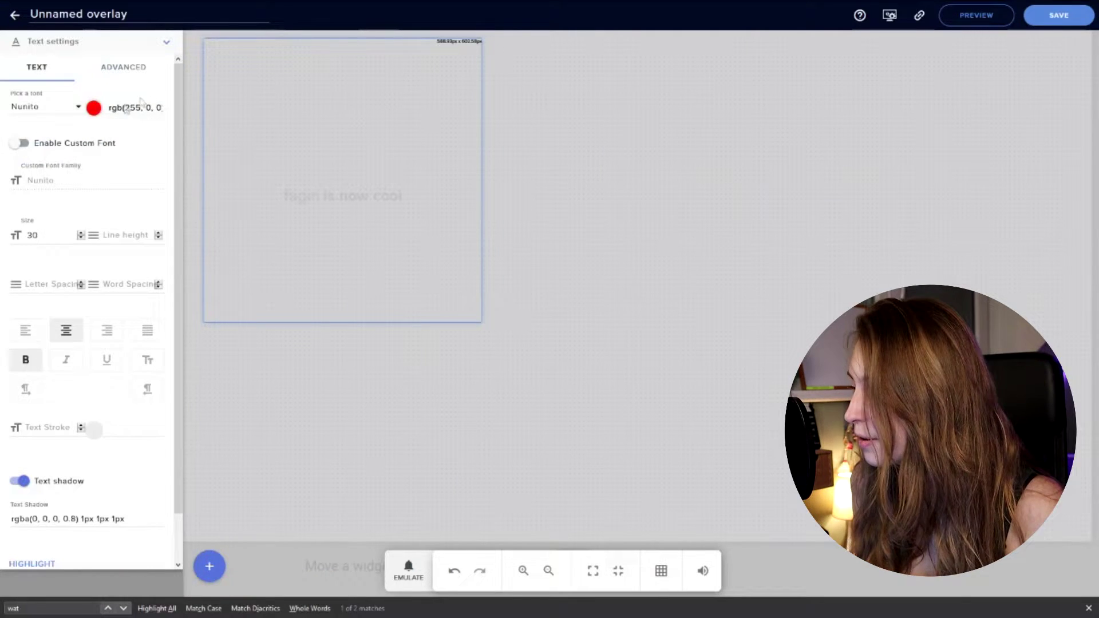
pyautogui.click(47, 107)
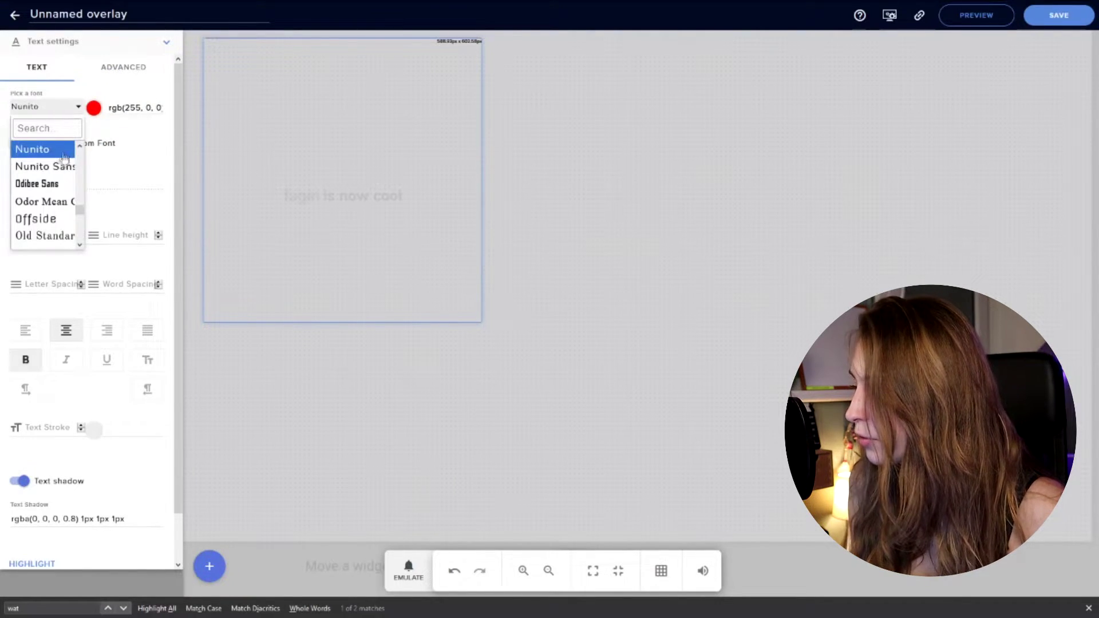
pyautogui.scroll(-5, 43, 180)
pyautogui.scroll(-5, 43, 189)
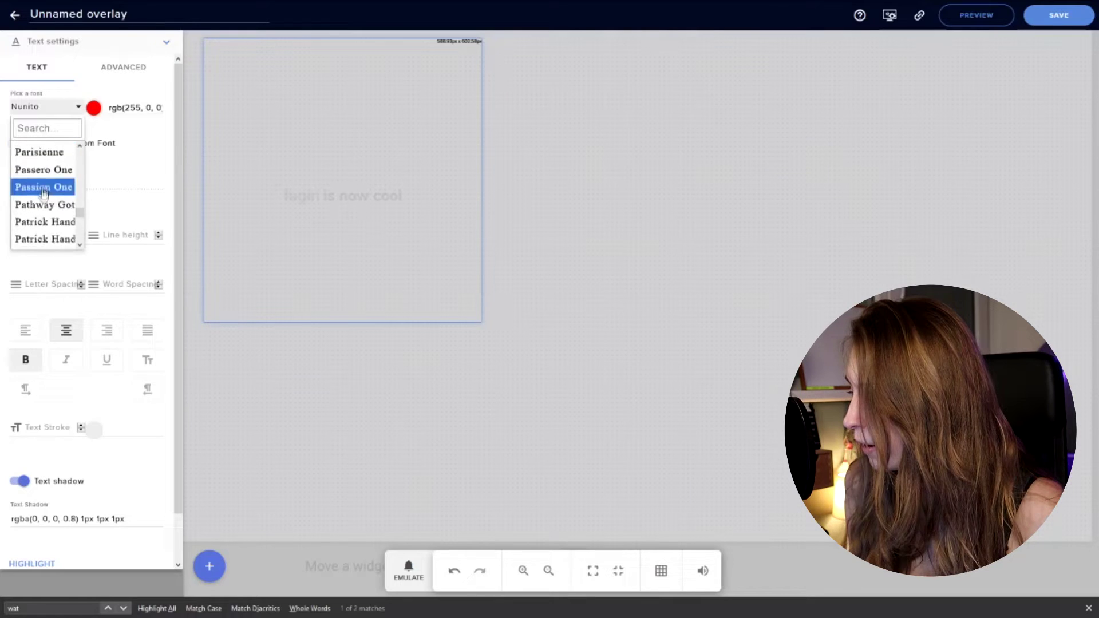
pyautogui.scroll(-3, 43, 194)
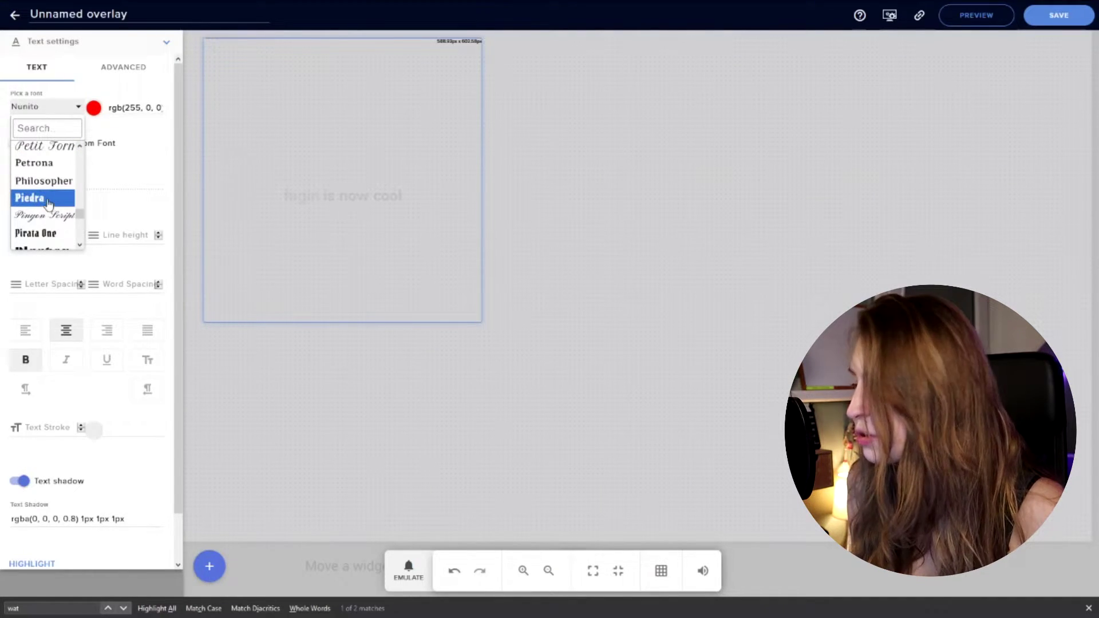
pyautogui.click(46, 198)
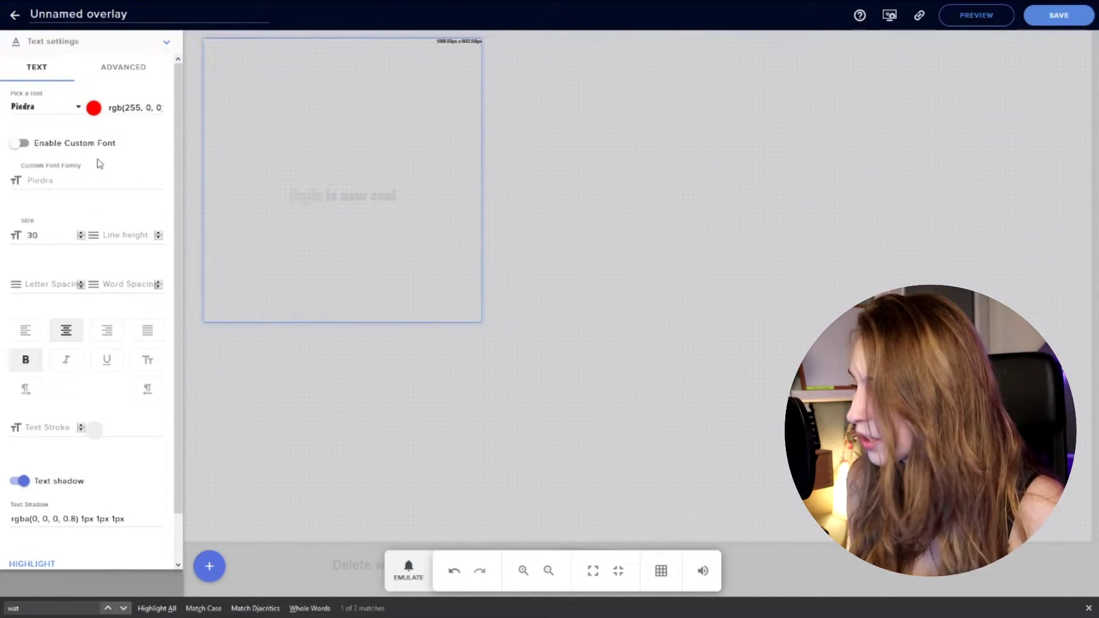
pyautogui.click(410, 569)
pyautogui.click(411, 368)
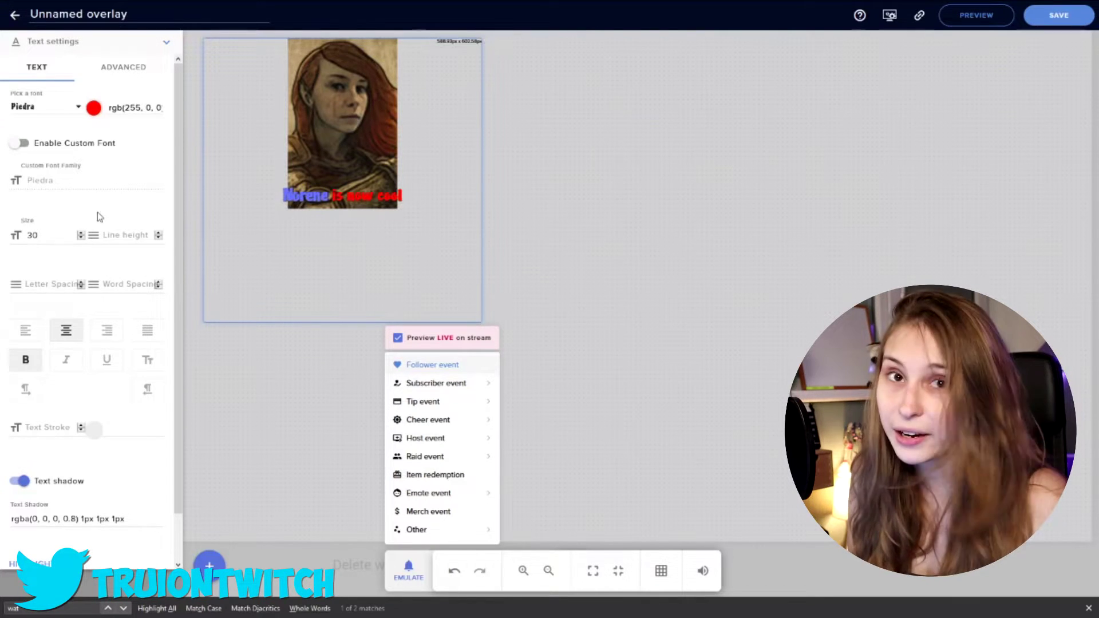
pyautogui.click(131, 193)
pyautogui.scroll(-2, 110, 236)
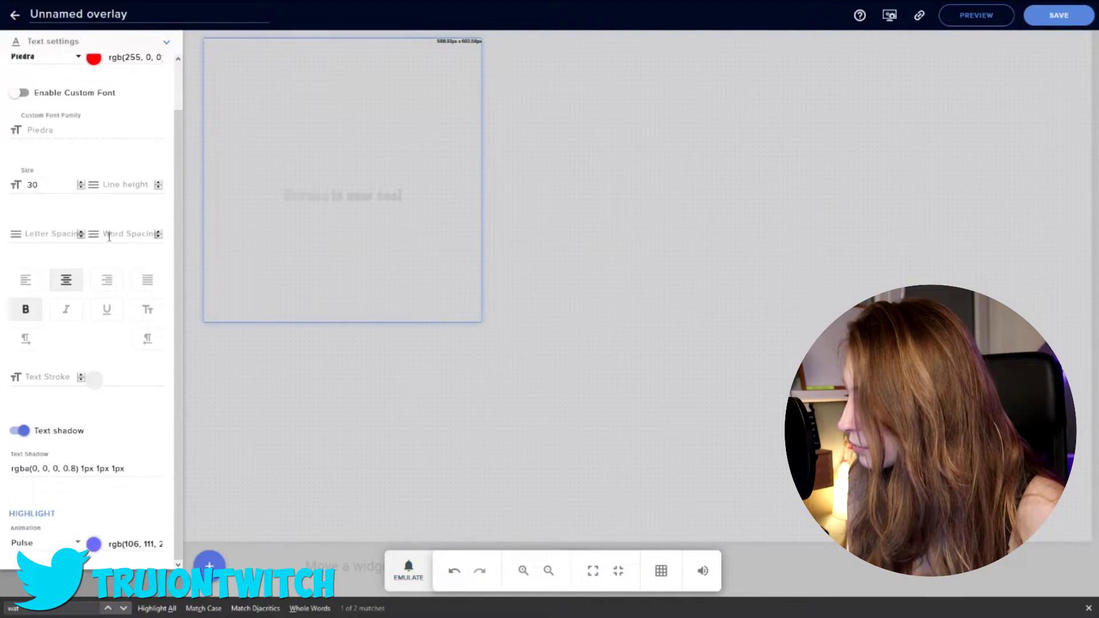
# - Turn the highlighted name red and preview a follower alert
pyautogui.click(93, 544)
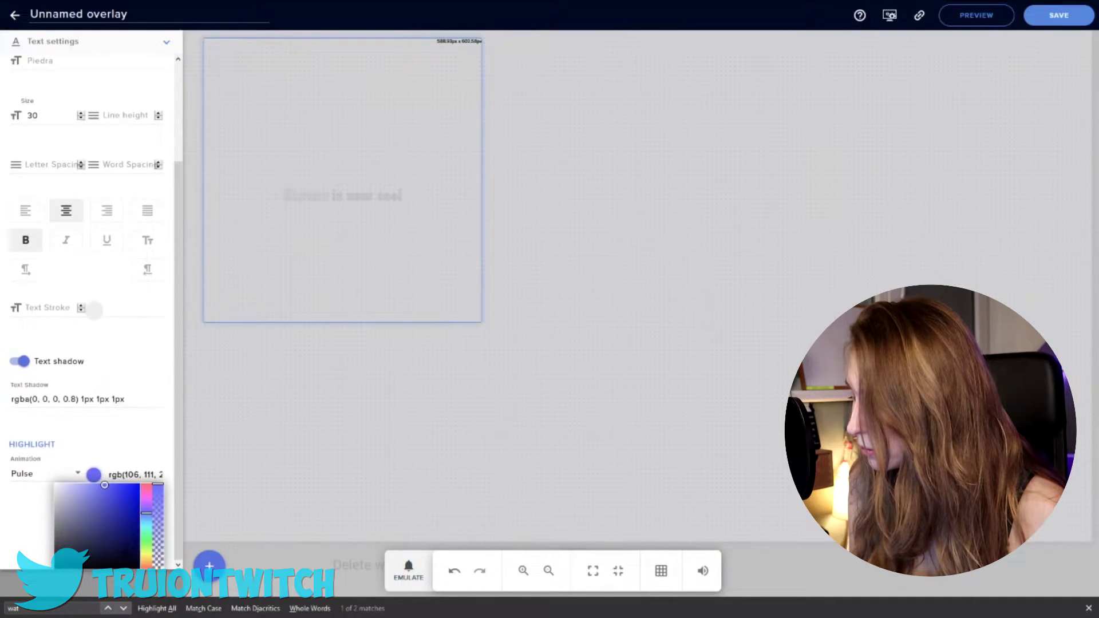
pyautogui.scroll(5, 86, 430)
pyautogui.click(138, 107)
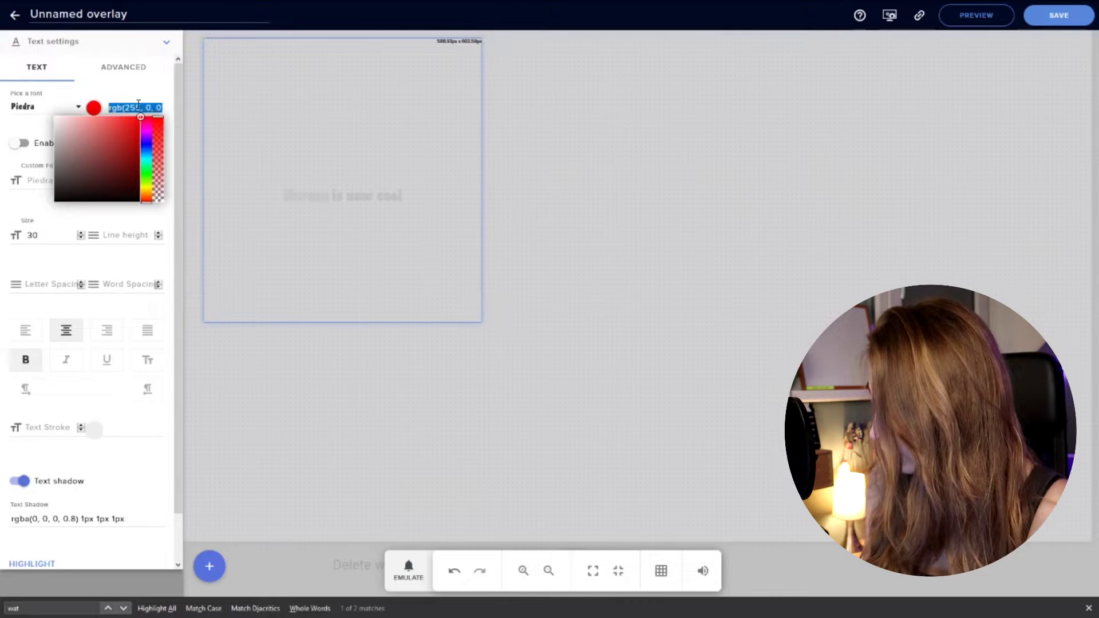
pyautogui.scroll(-2, 86, 344)
pyautogui.click(93, 545)
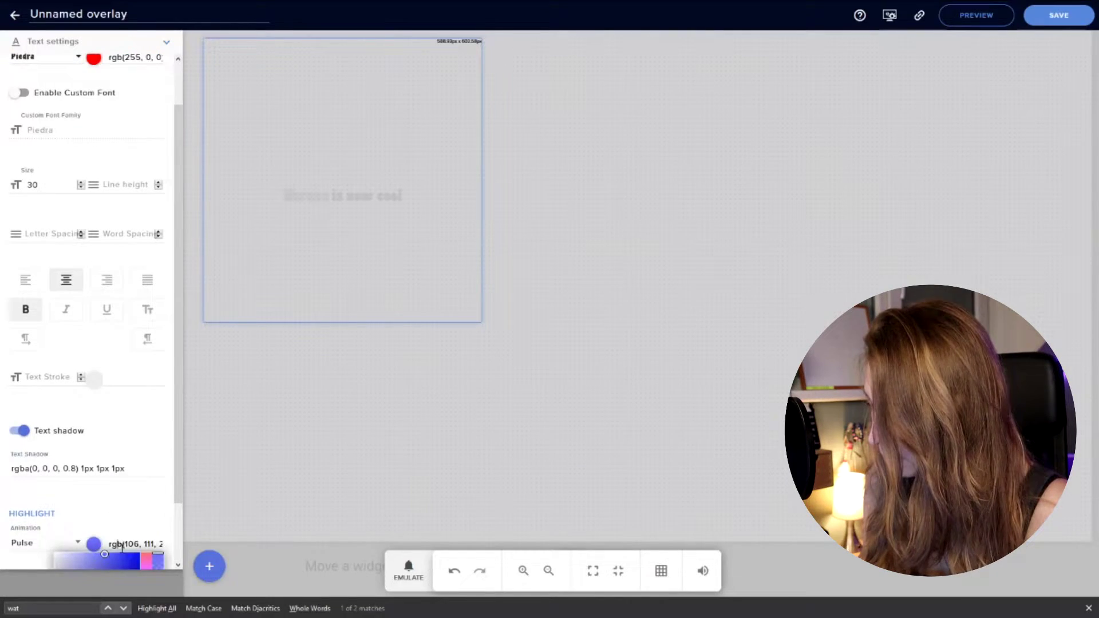
pyautogui.moveTo(104, 555); pyautogui.dragTo(141, 554)
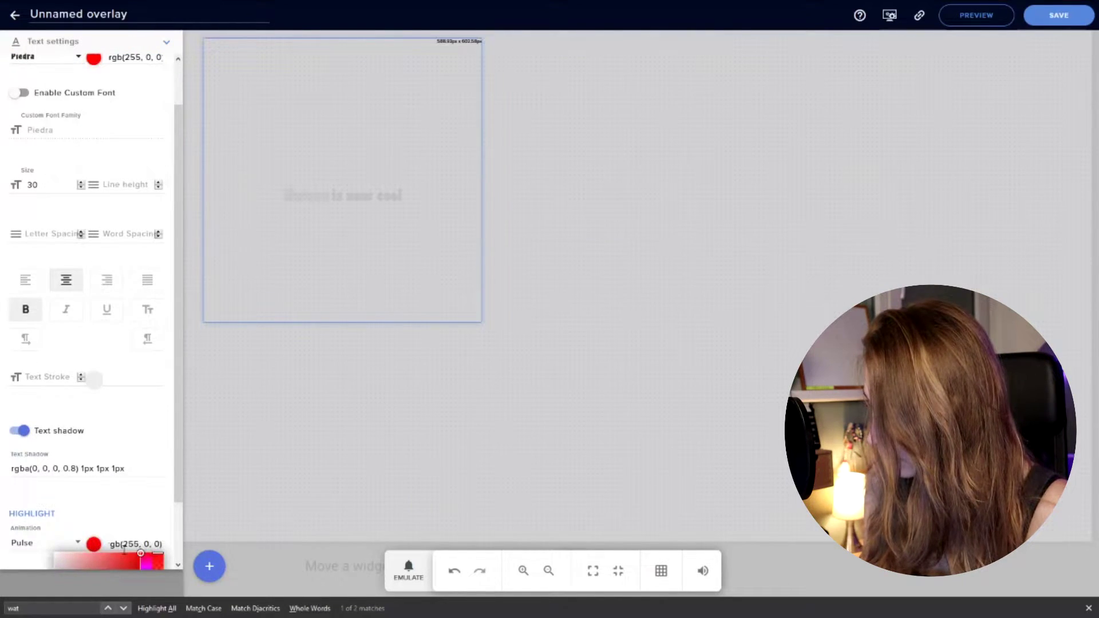
pyautogui.click(128, 467)
pyautogui.click(409, 569)
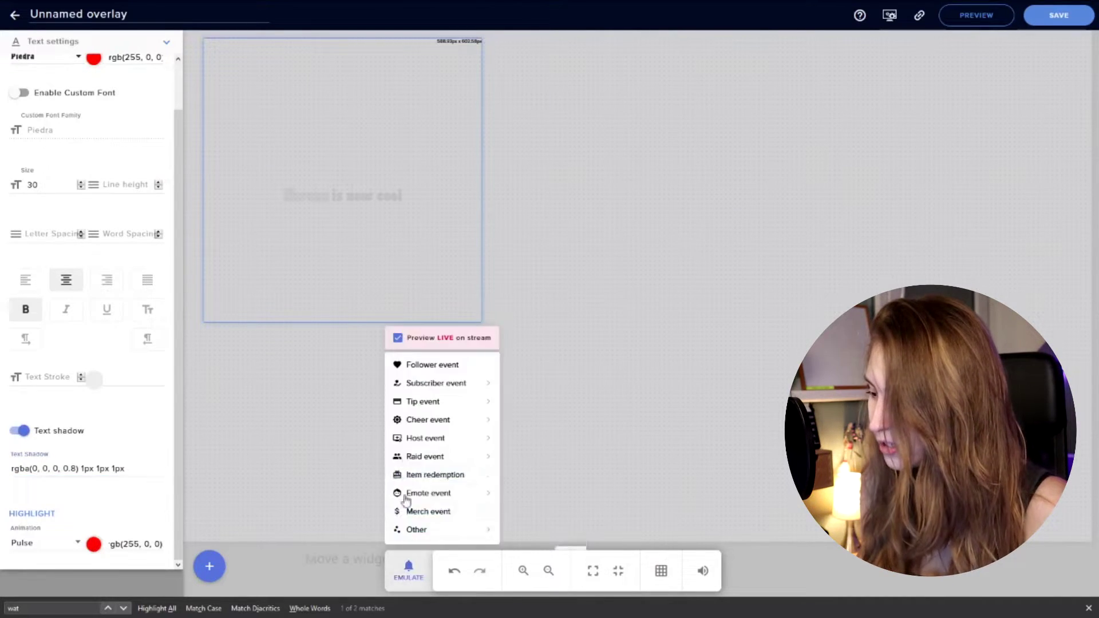
pyautogui.click(431, 368)
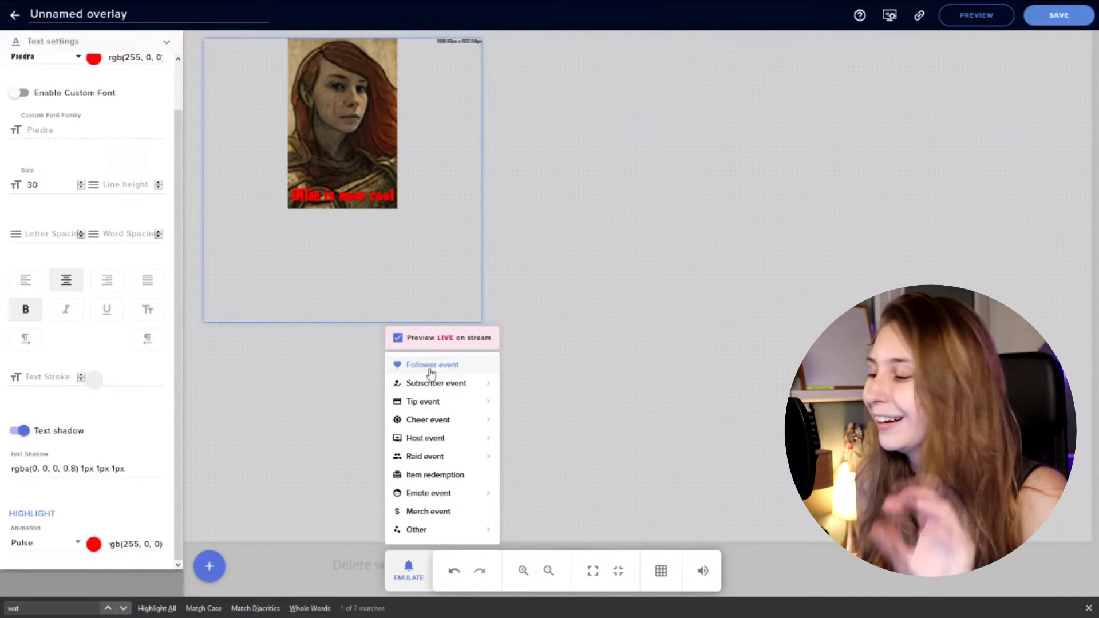
# - Enable Custom Font, make the highlighted name white, and preview a follower alert
pyautogui.rightClick(122, 59)
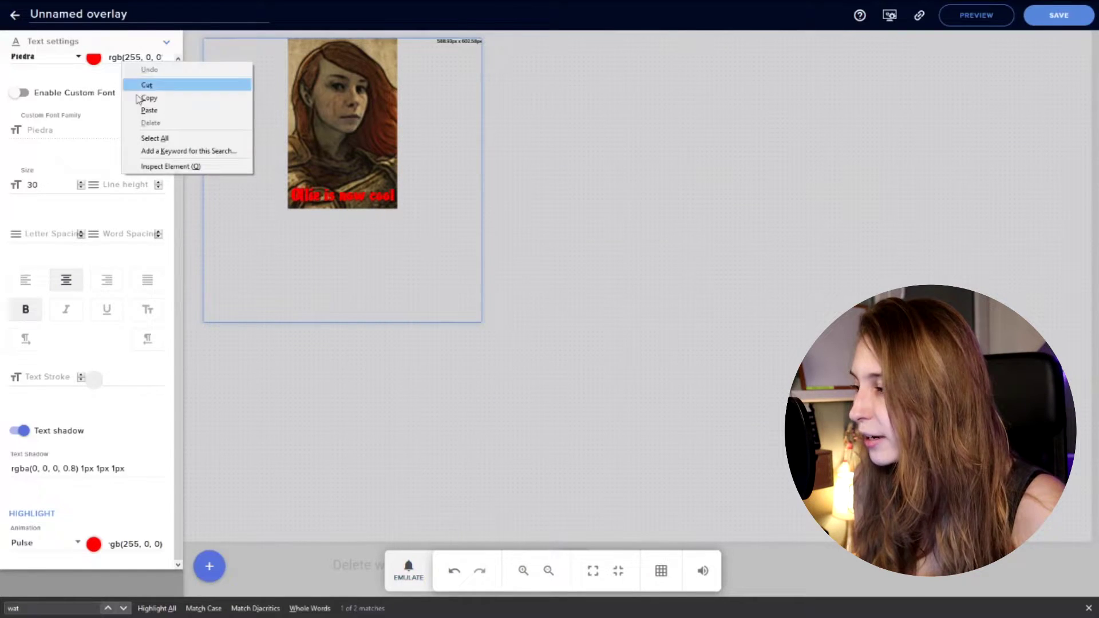
pyautogui.click(21, 92)
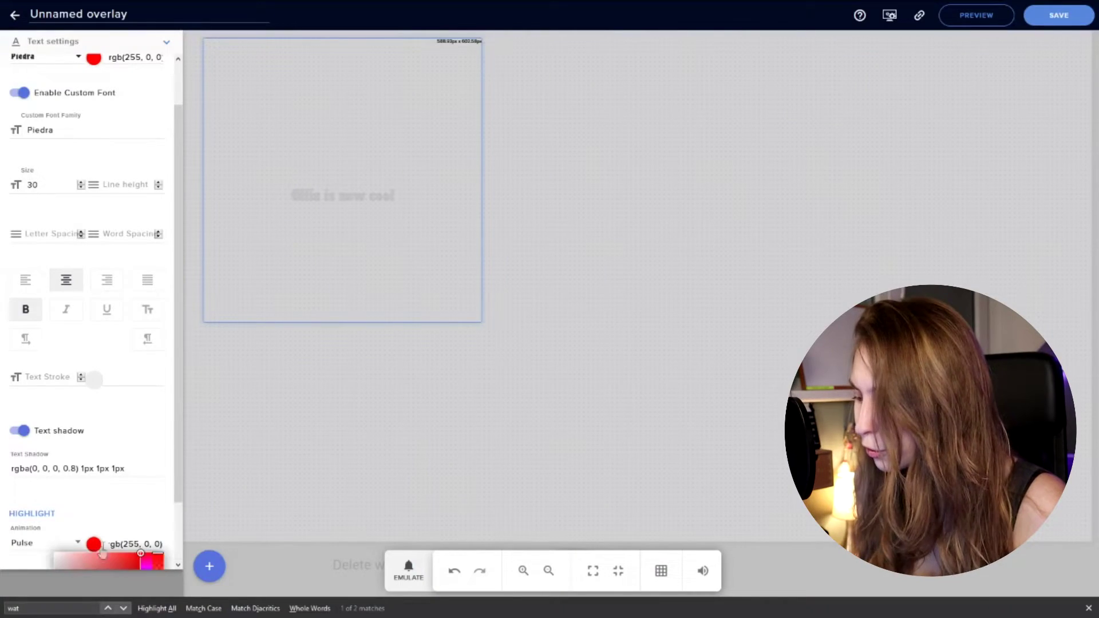
pyautogui.moveTo(94, 546); pyautogui.dragTo(142, 558)
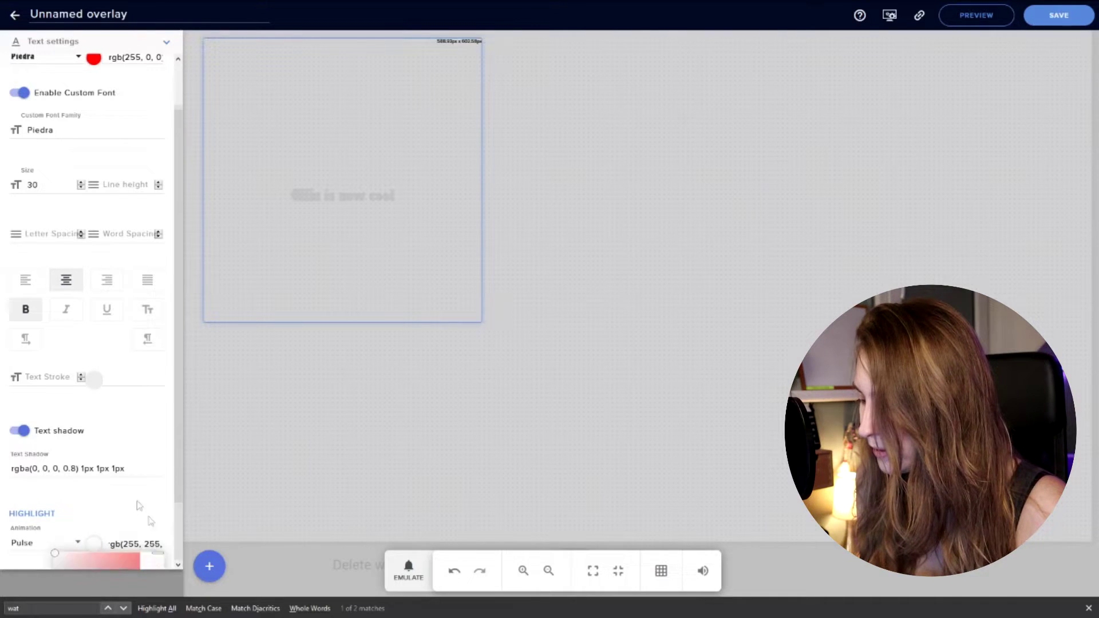
pyautogui.click(408, 570)
pyautogui.click(421, 365)
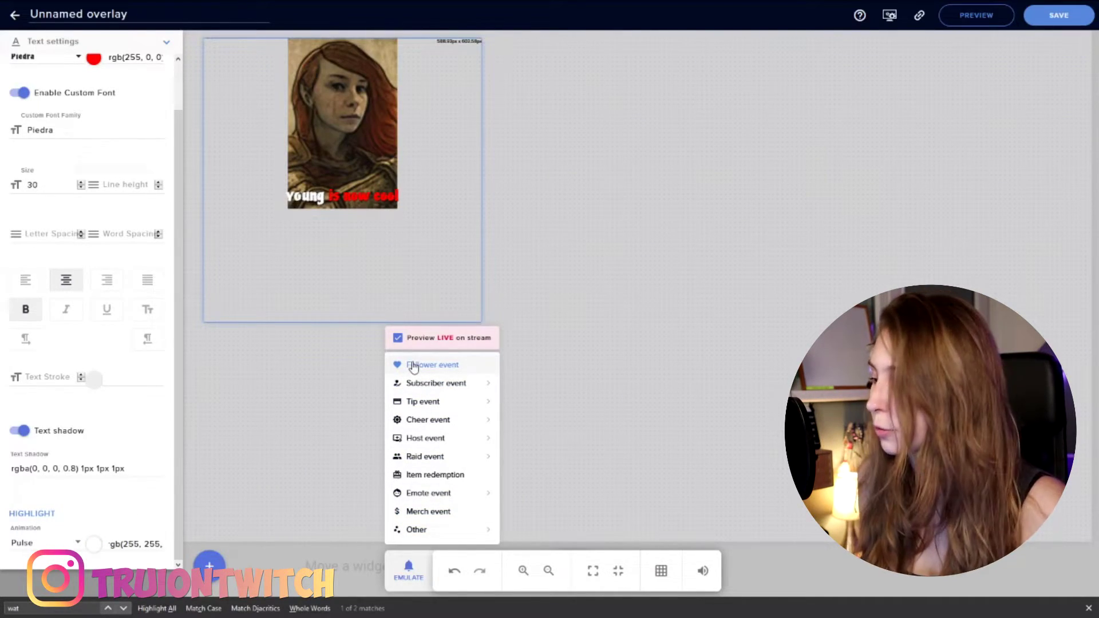
pyautogui.click(413, 367)
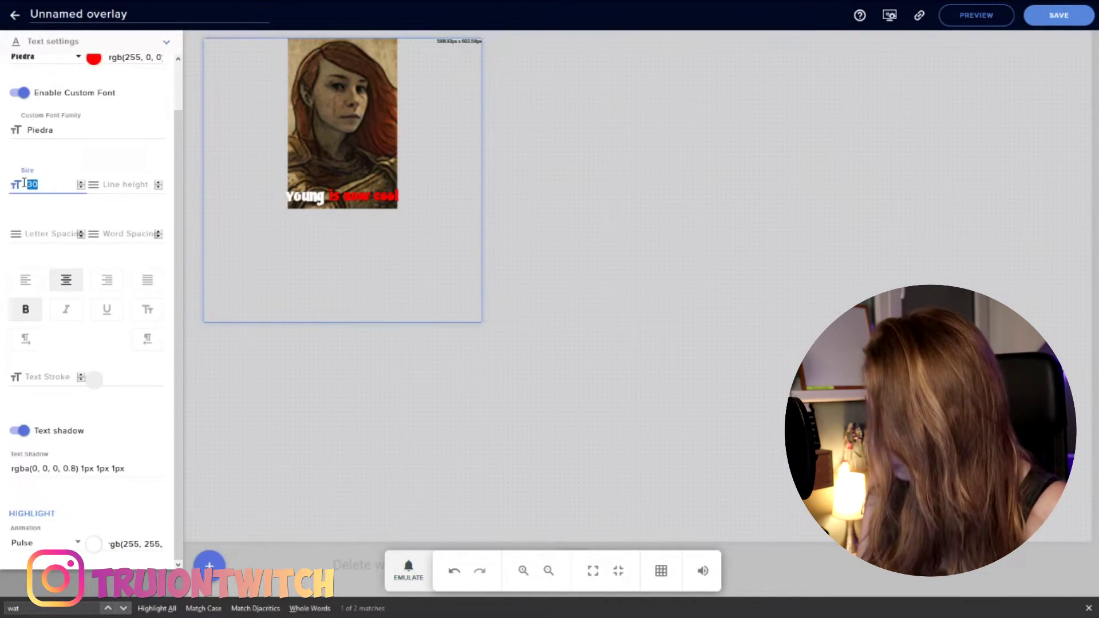
pyautogui.write('50')
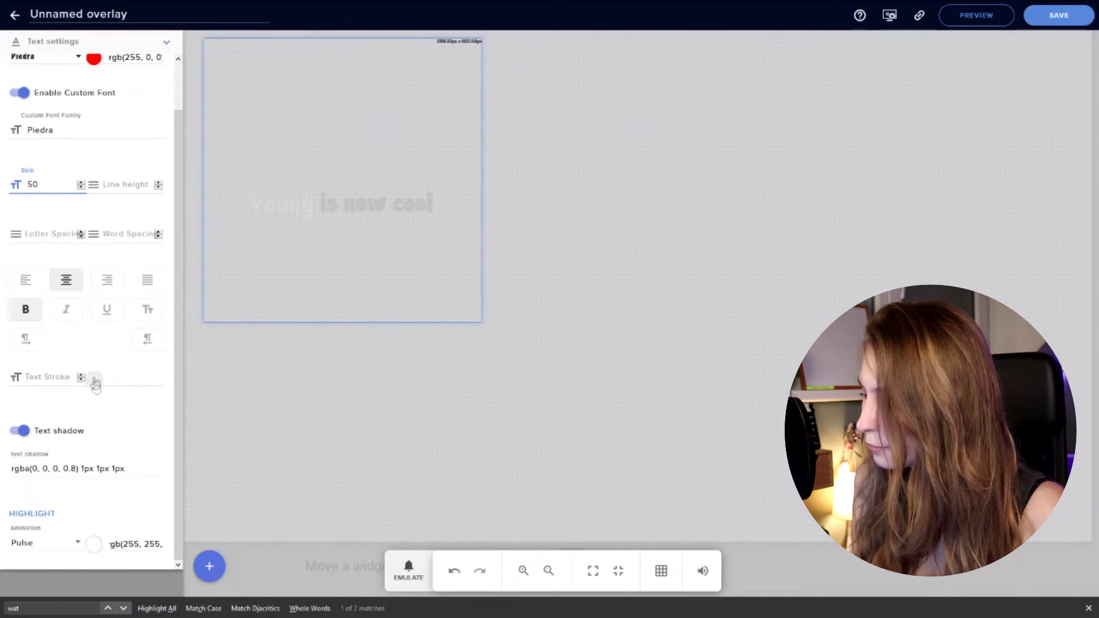
# - Set the highlight animation to None and preview a follower alert
pyautogui.click(72, 547)
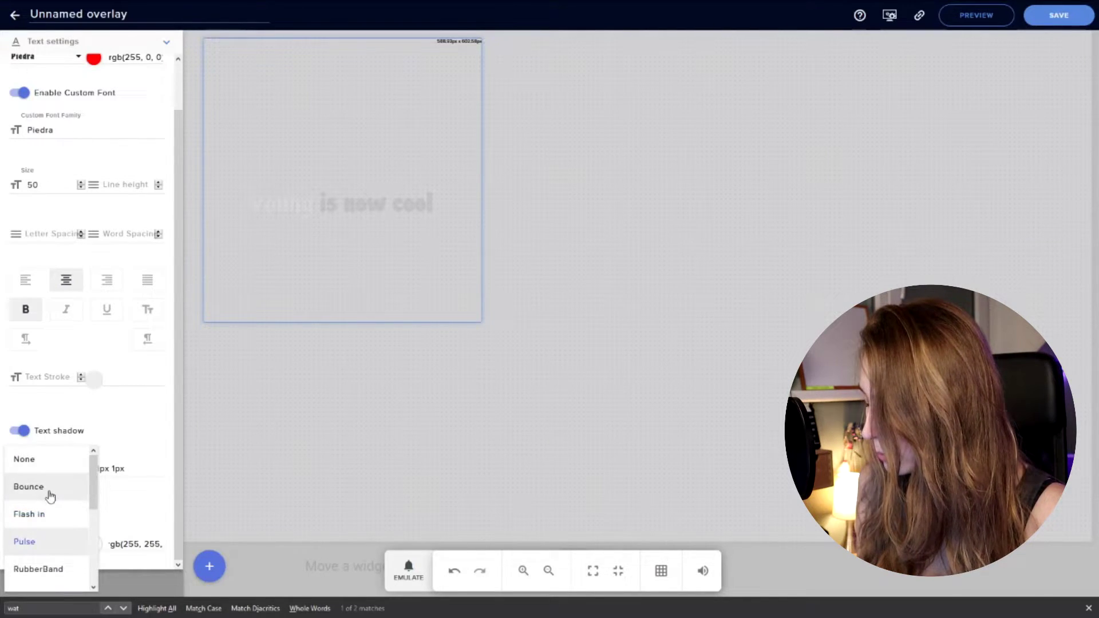
pyautogui.click(44, 459)
pyautogui.click(408, 567)
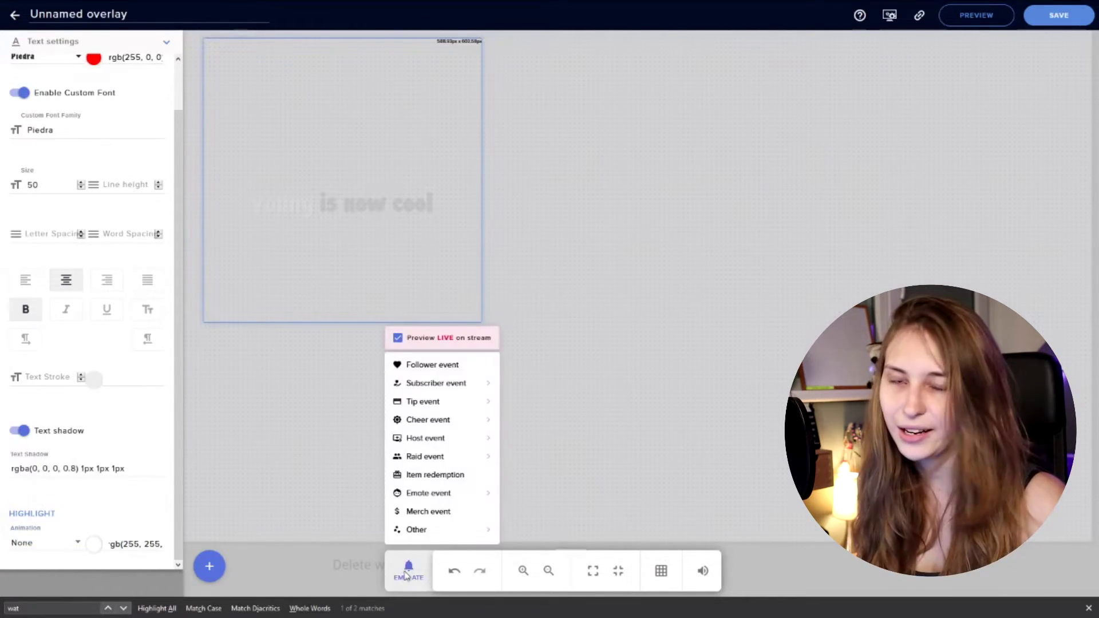
pyautogui.click(423, 365)
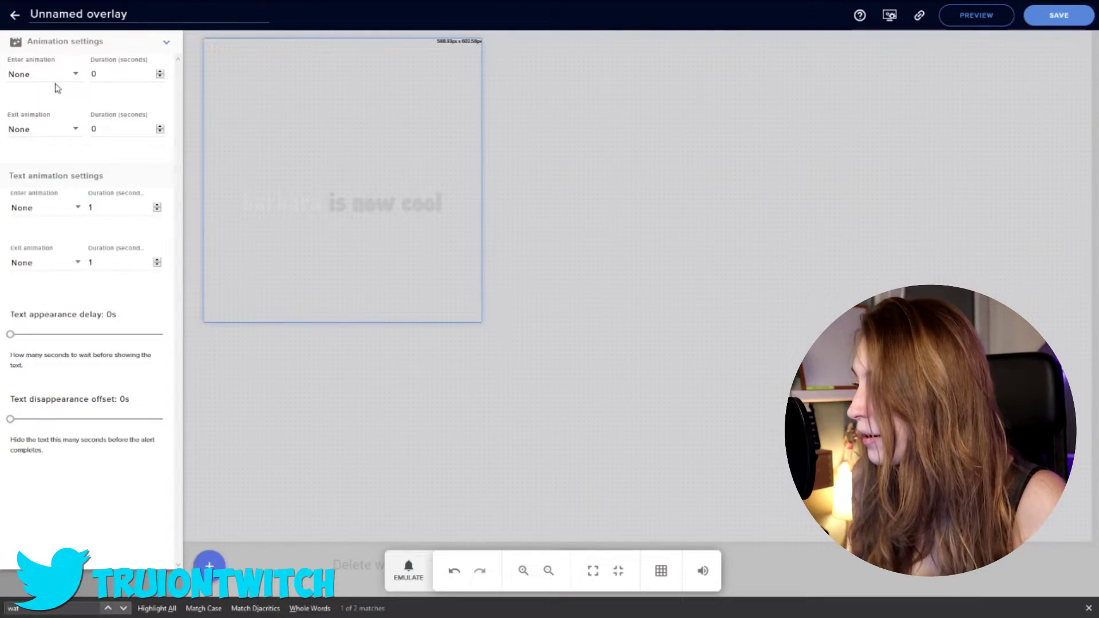
# - Set the alert to slide in upward and rotate out, previewing with follower events
pyautogui.click(420, 577)
pyautogui.click(433, 364)
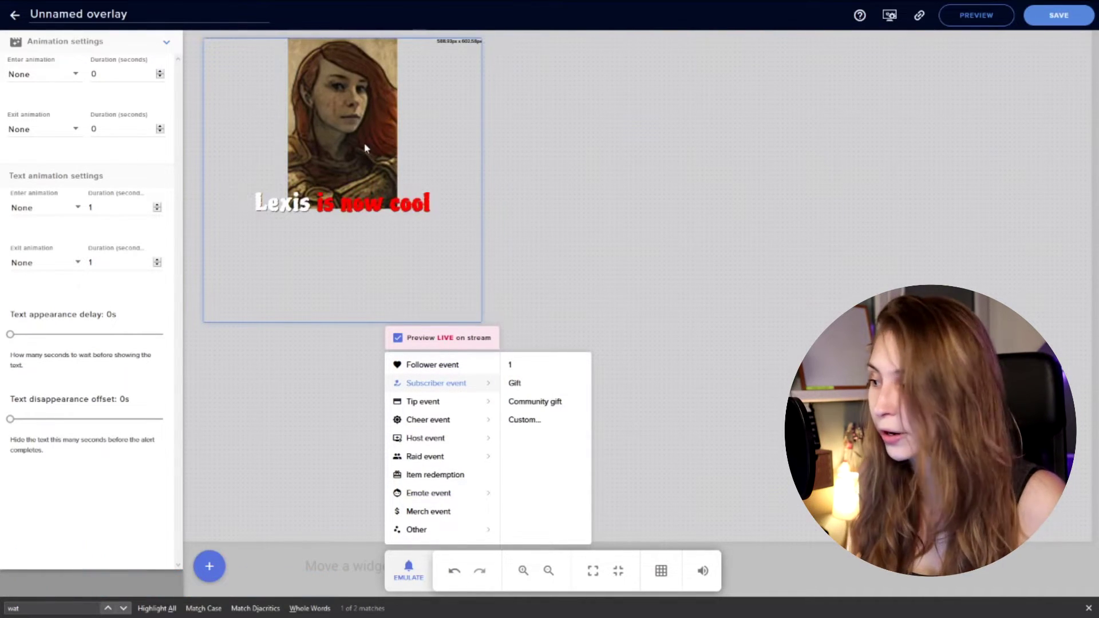
pyautogui.click(43, 75)
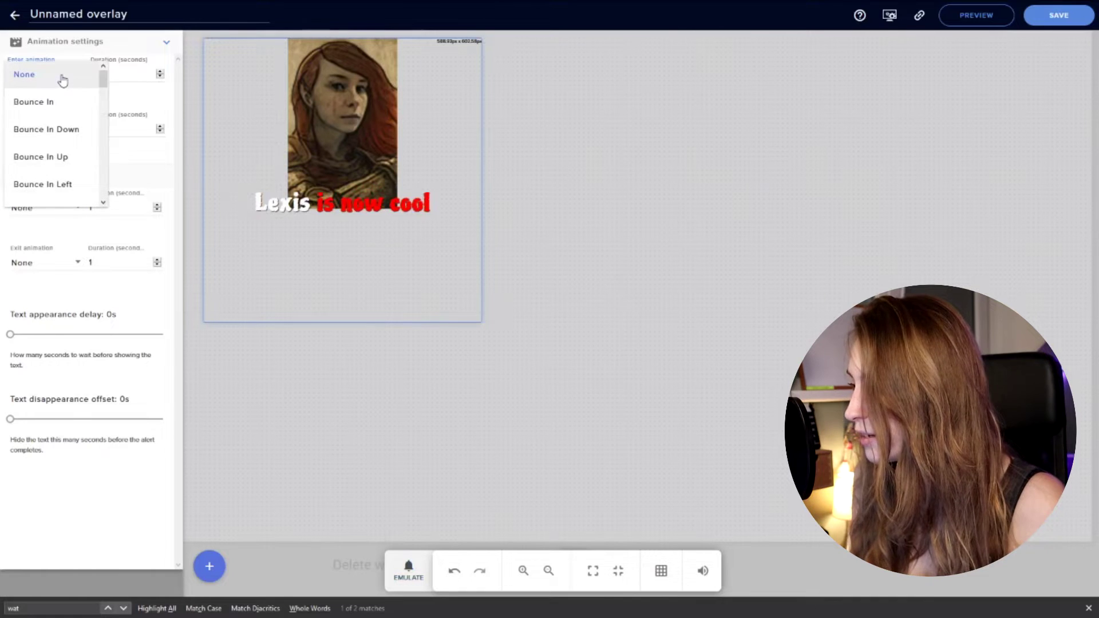
pyautogui.scroll(-3, 55, 129)
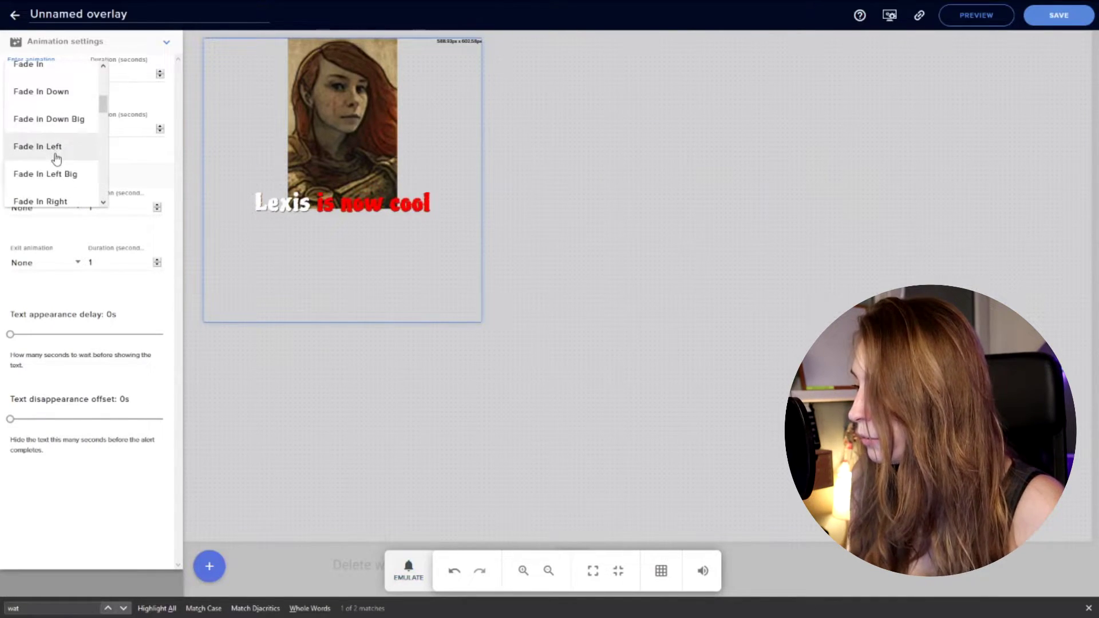
pyautogui.scroll(-3, 55, 147)
pyautogui.scroll(-3, 55, 163)
pyautogui.scroll(-3, 54, 163)
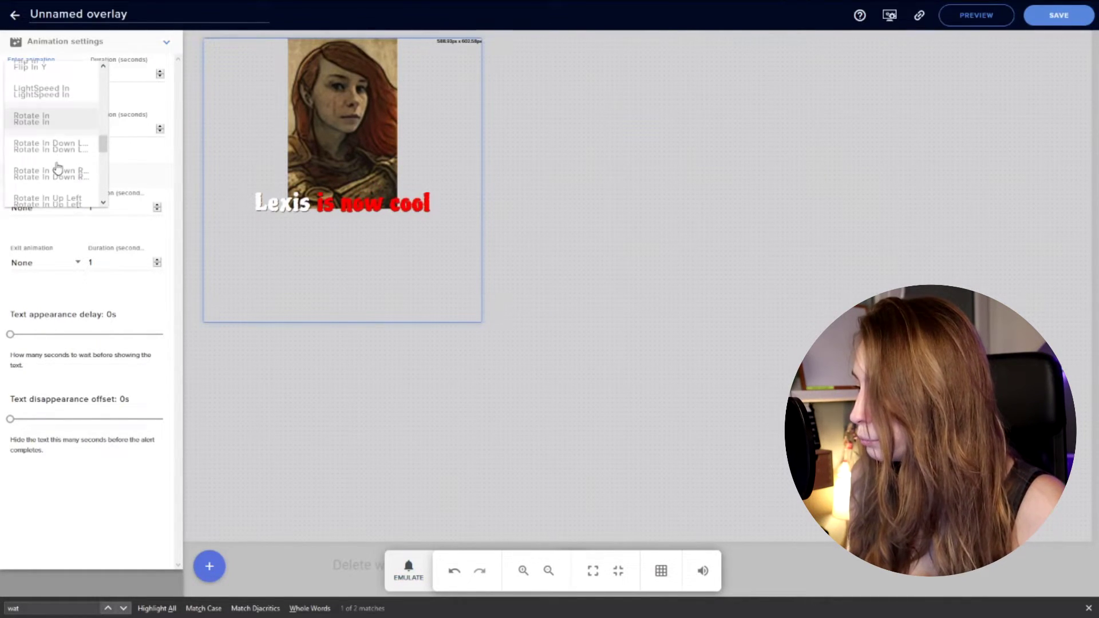
pyautogui.scroll(-3, 60, 163)
pyautogui.scroll(-2, 65, 163)
pyautogui.scroll(-2, 65, 164)
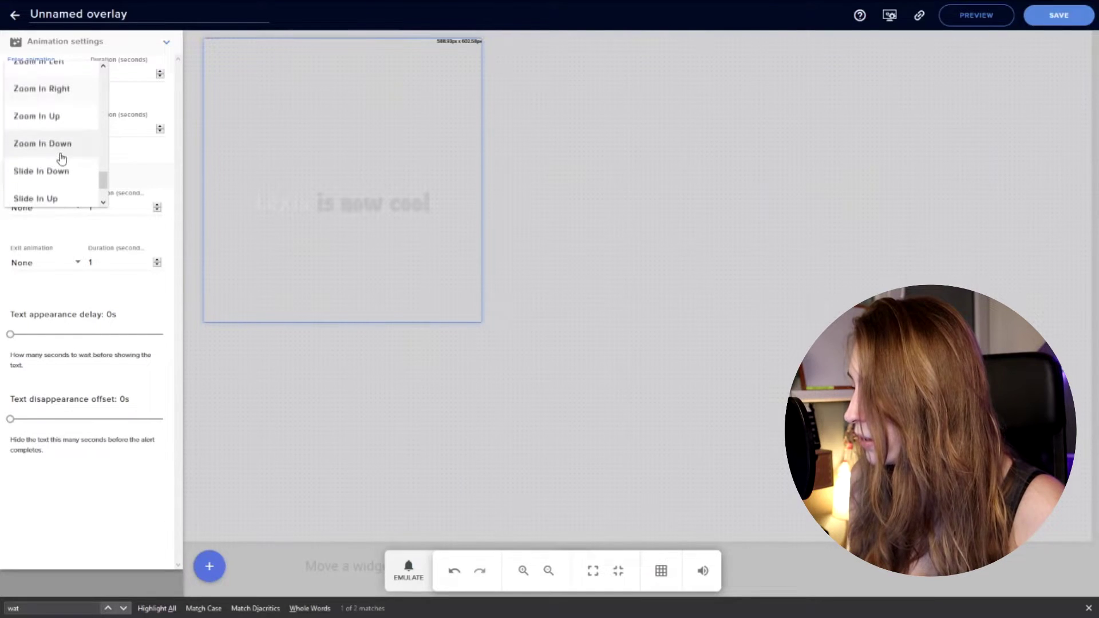
pyautogui.scroll(-2, 65, 146)
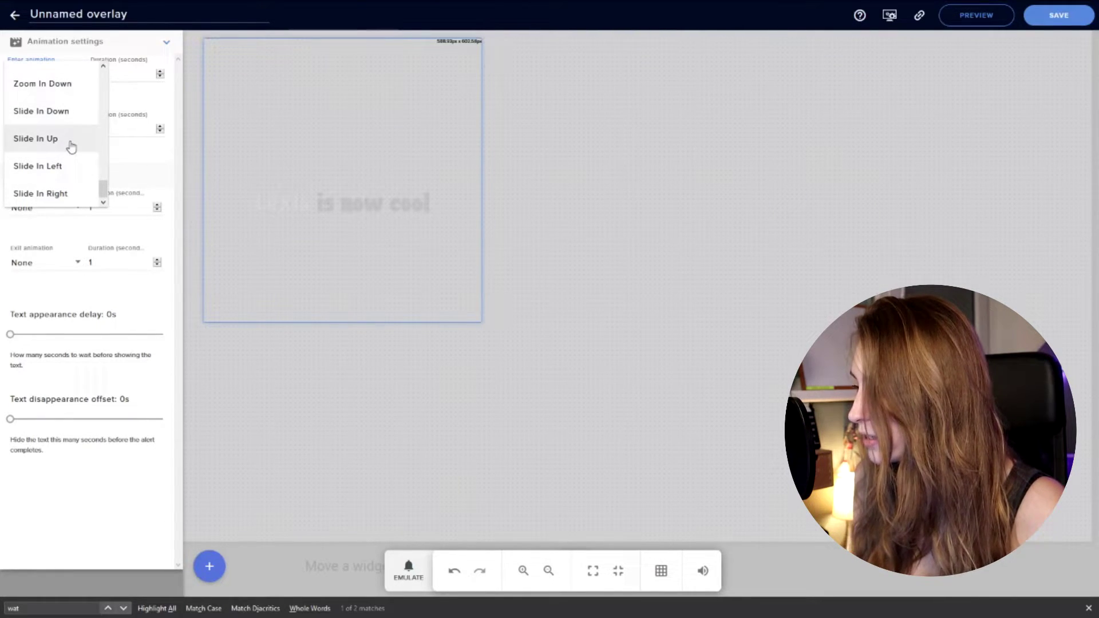
pyautogui.click(71, 142)
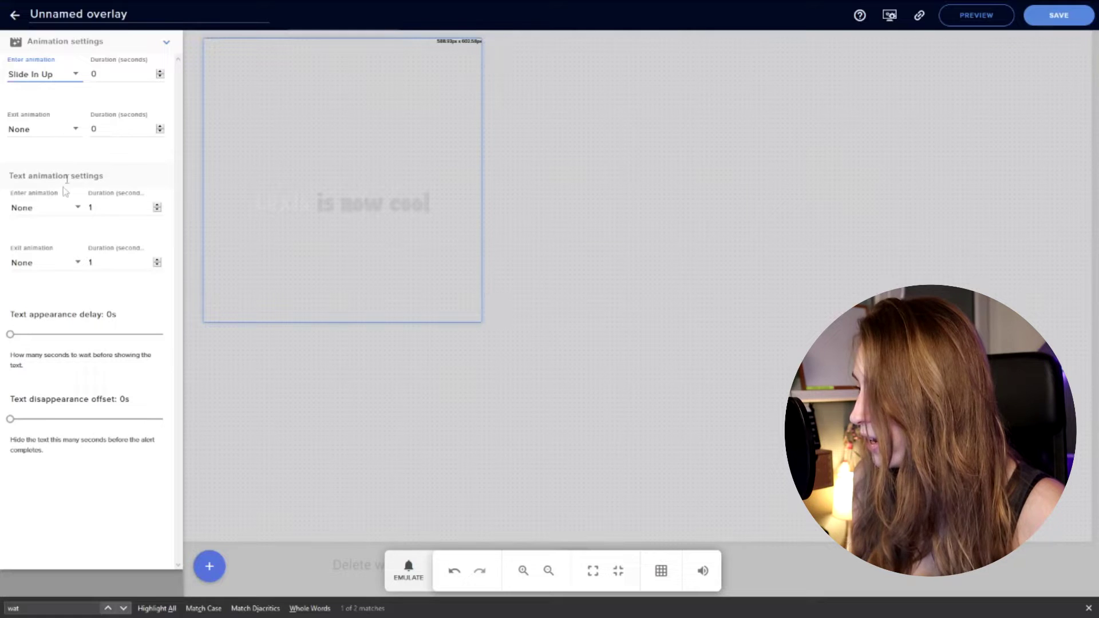
pyautogui.click(43, 129)
pyautogui.scroll(-3, 62, 172)
pyautogui.scroll(-3, 62, 181)
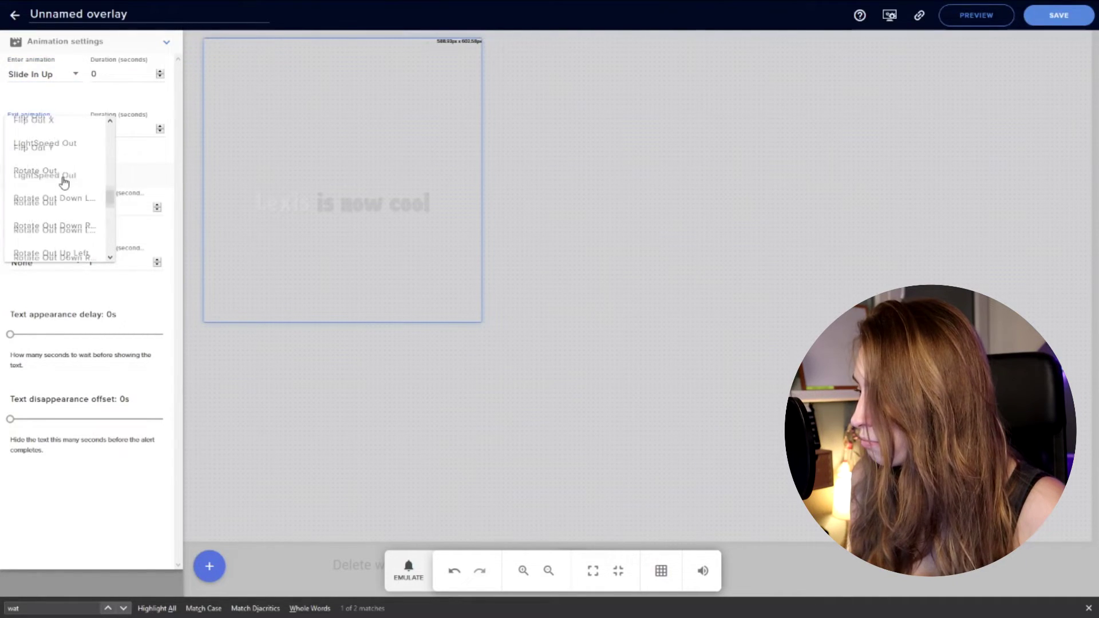
pyautogui.click(35, 157)
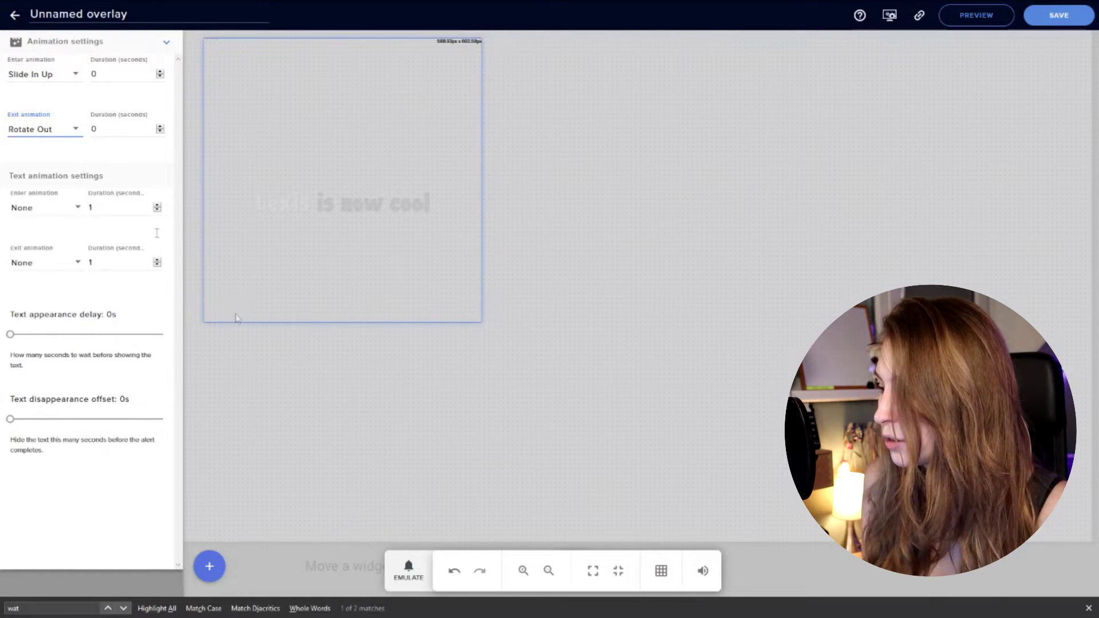
pyautogui.click(411, 572)
pyautogui.click(421, 368)
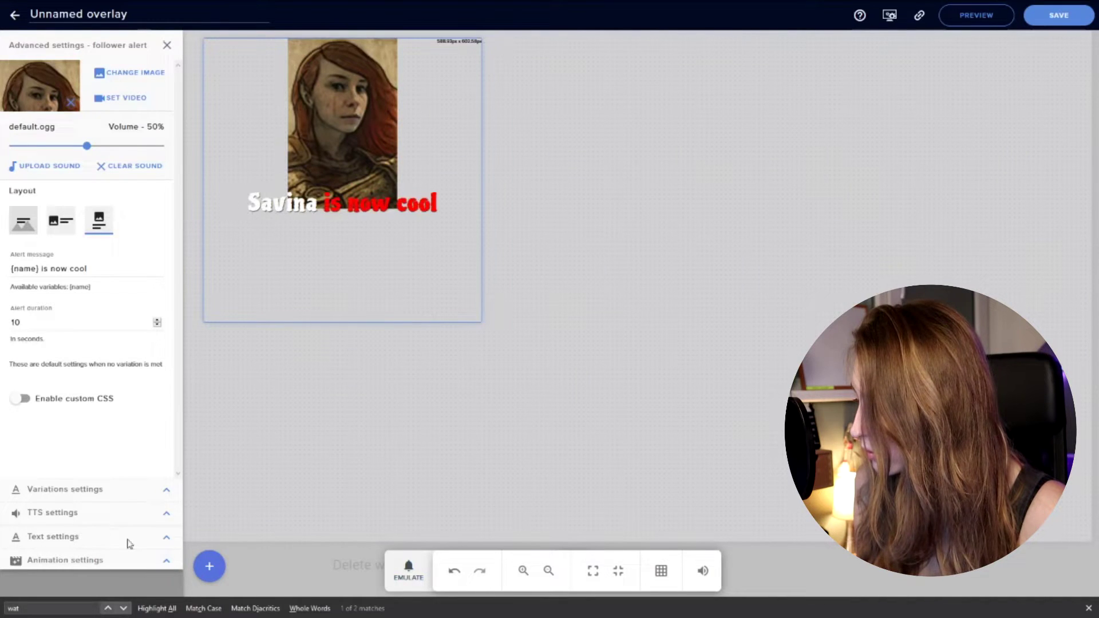
# - Save the overlay under the name 'Test'
pyautogui.click(65, 561)
pyautogui.click(408, 566)
pyautogui.click(430, 362)
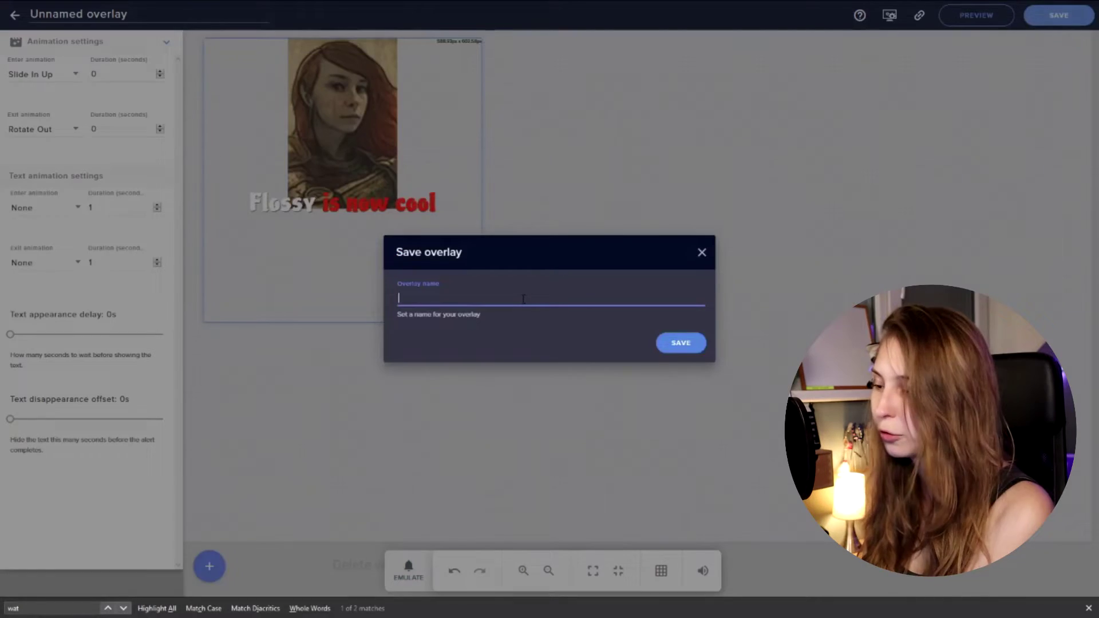
pyautogui.write('Te')
pyautogui.press('BackSpace')
pyautogui.write('st')
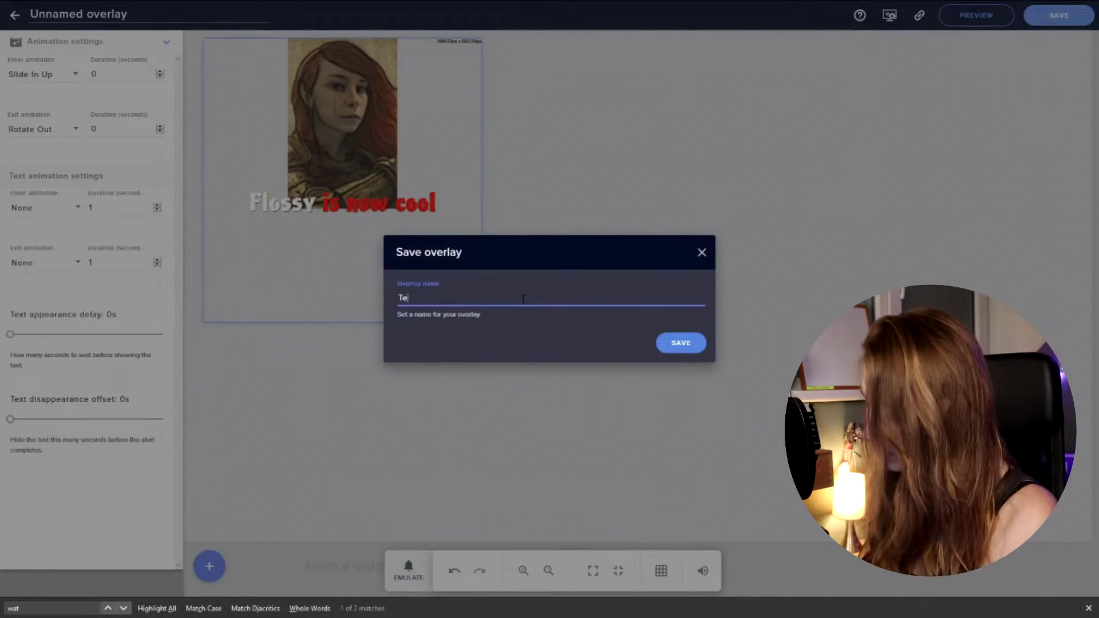
pyautogui.click(681, 341)
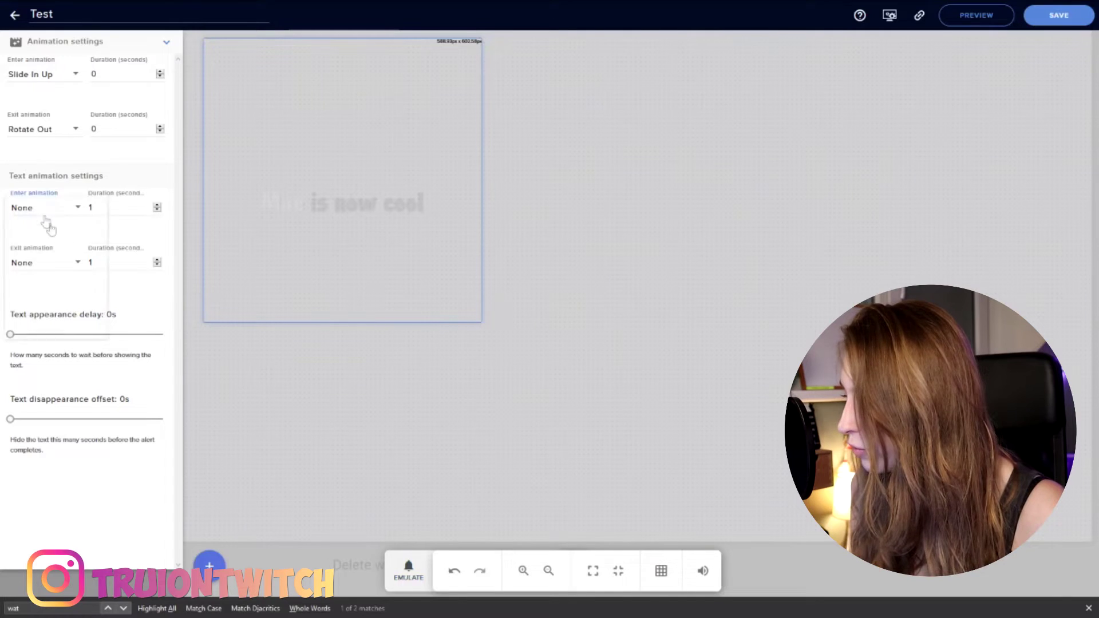
# - Set text animation to Bounce In on enter and Bounce Out Up on exit, then test
pyautogui.click(52, 221)
pyautogui.click(33, 235)
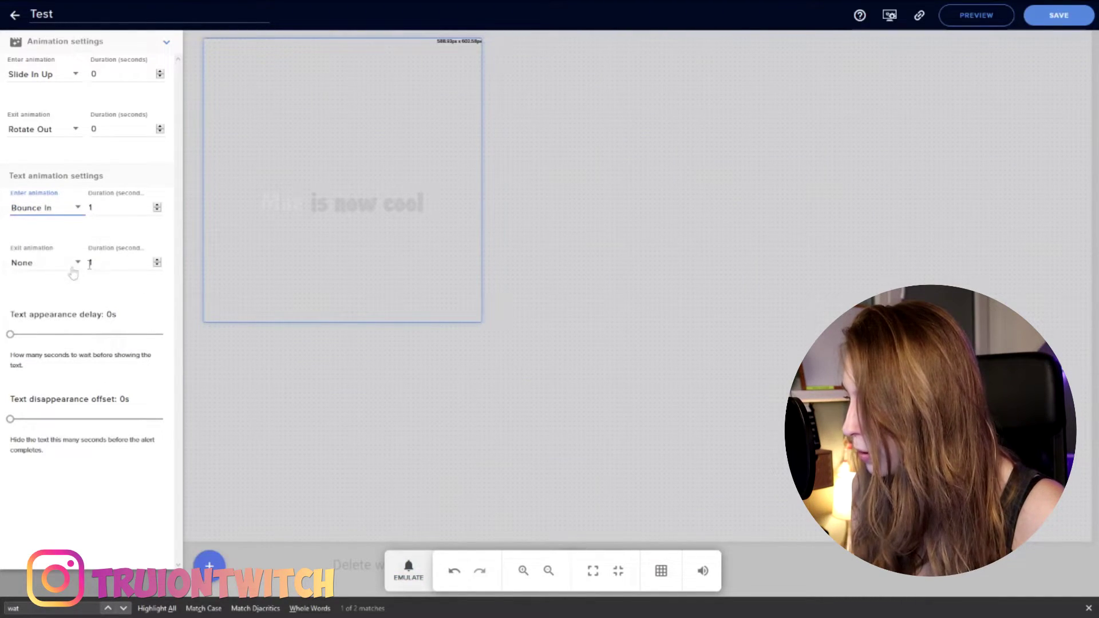
pyautogui.click(48, 275)
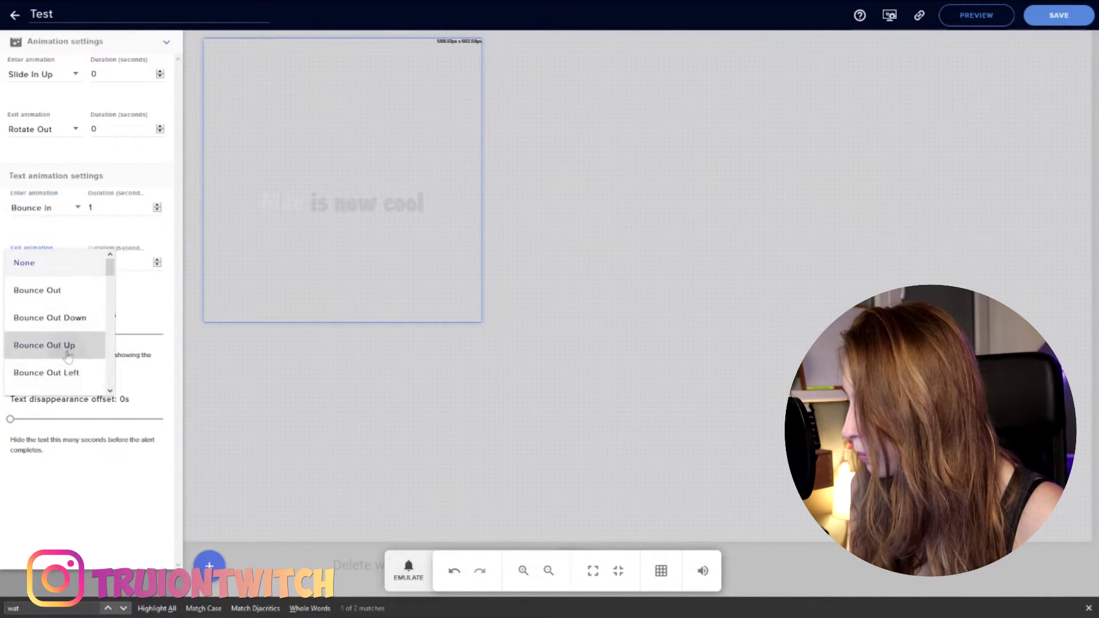
pyautogui.click(44, 344)
pyautogui.click(408, 570)
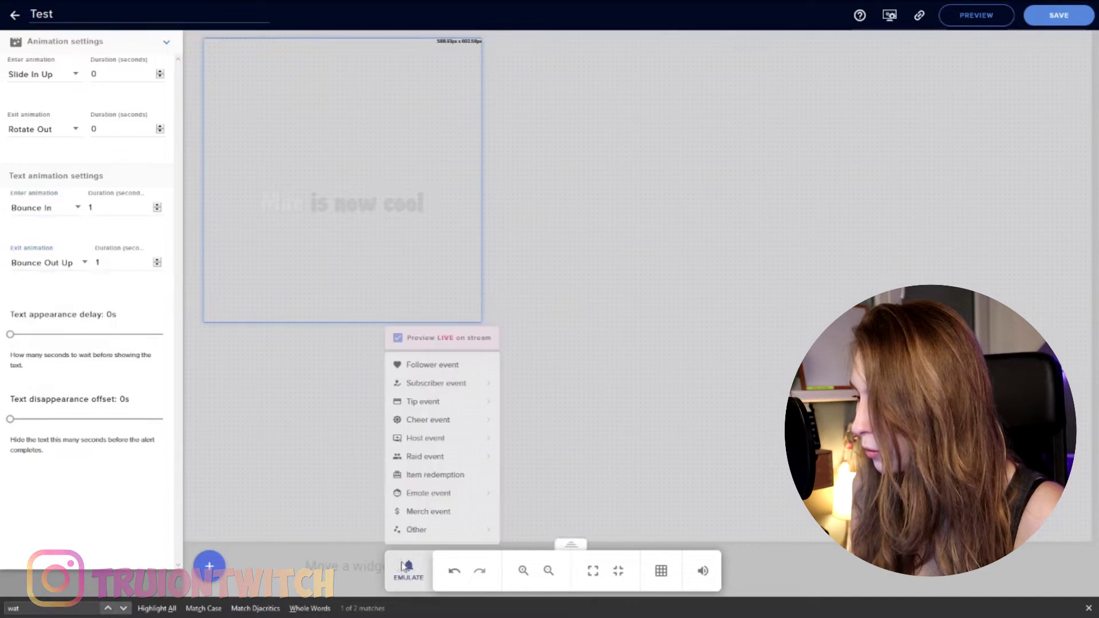
pyautogui.click(419, 367)
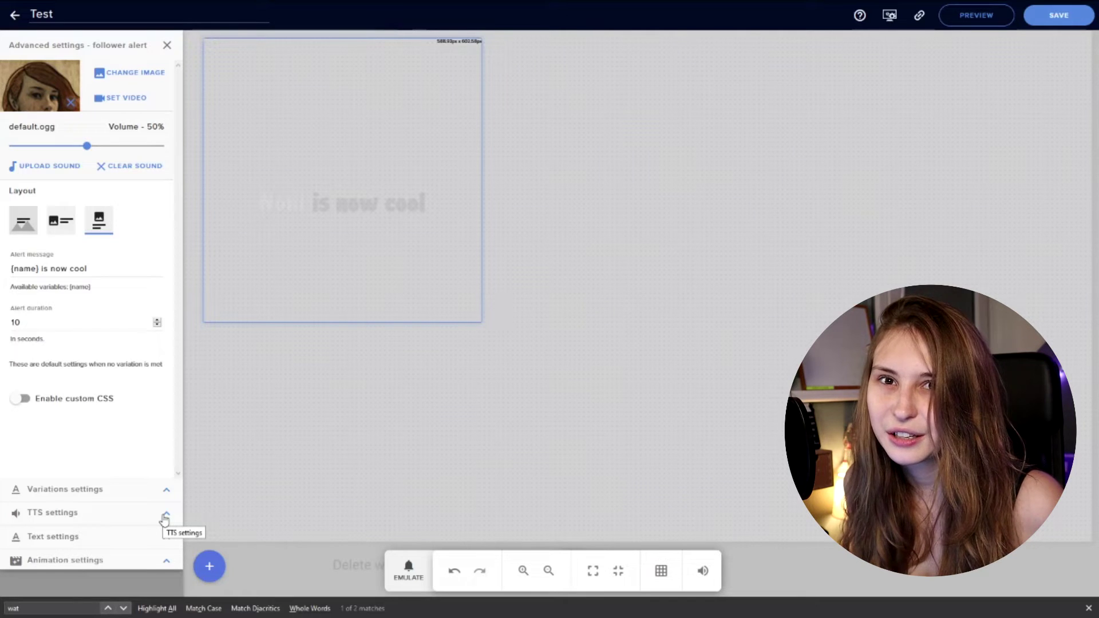
# - Expand the TTS settings and then the Variations settings section
pyautogui.click(165, 515)
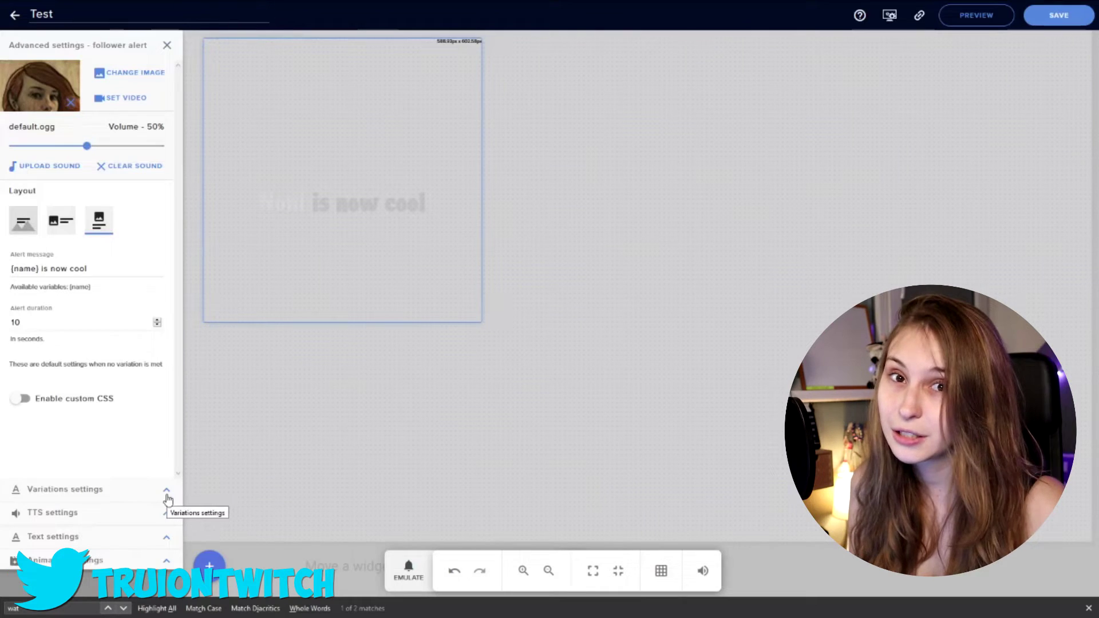
pyautogui.click(166, 489)
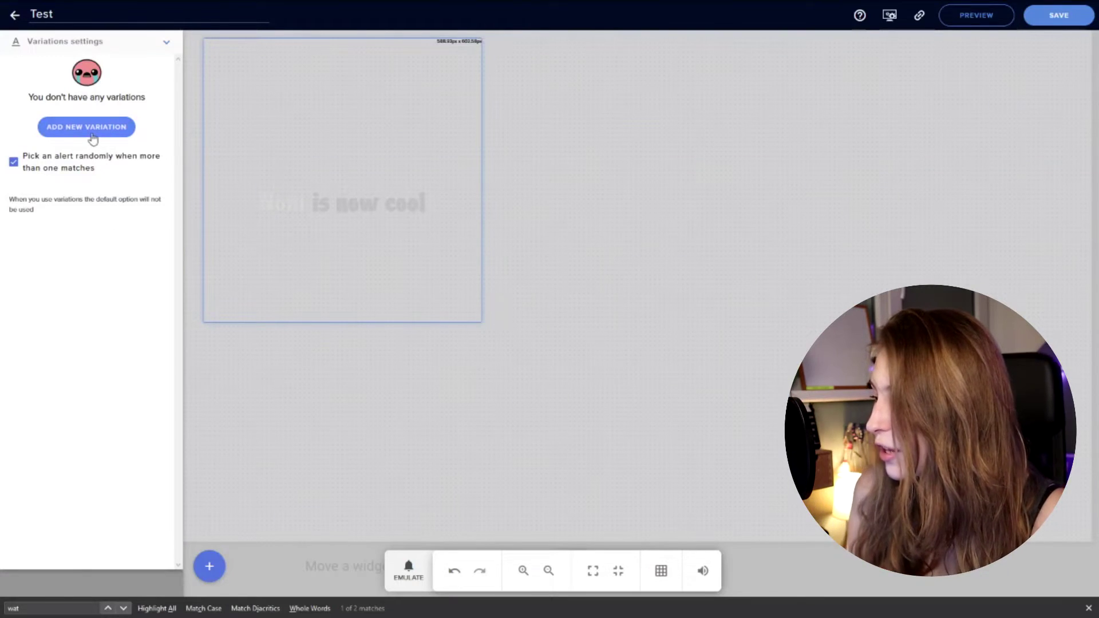
# - Start a blank new alert variation, review its form, then cancel out of it
pyautogui.click(86, 127)
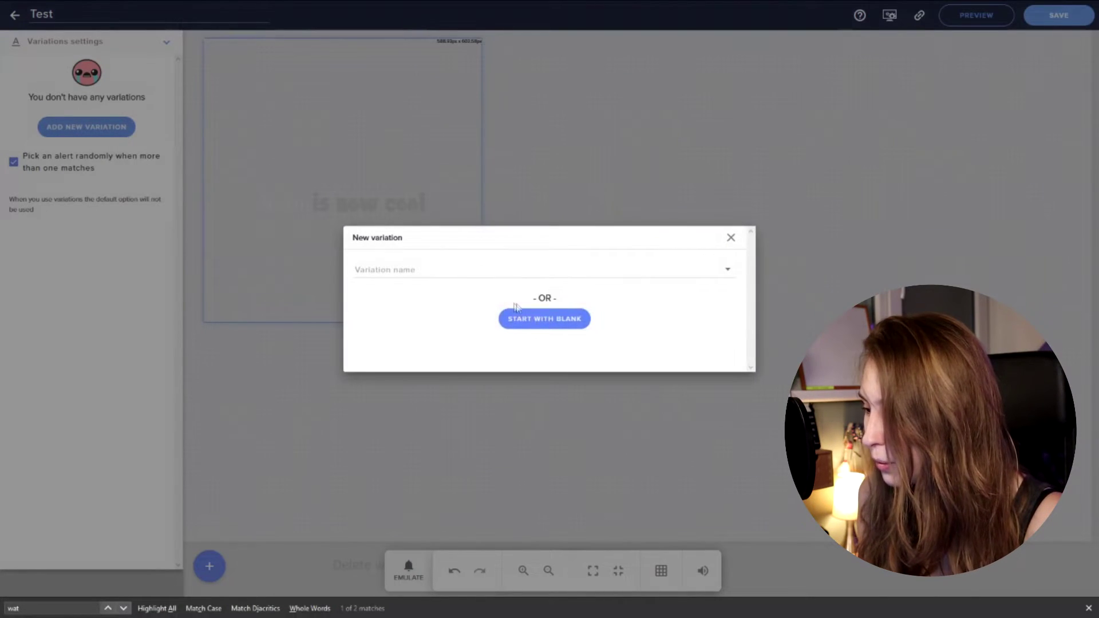
pyautogui.click(524, 321)
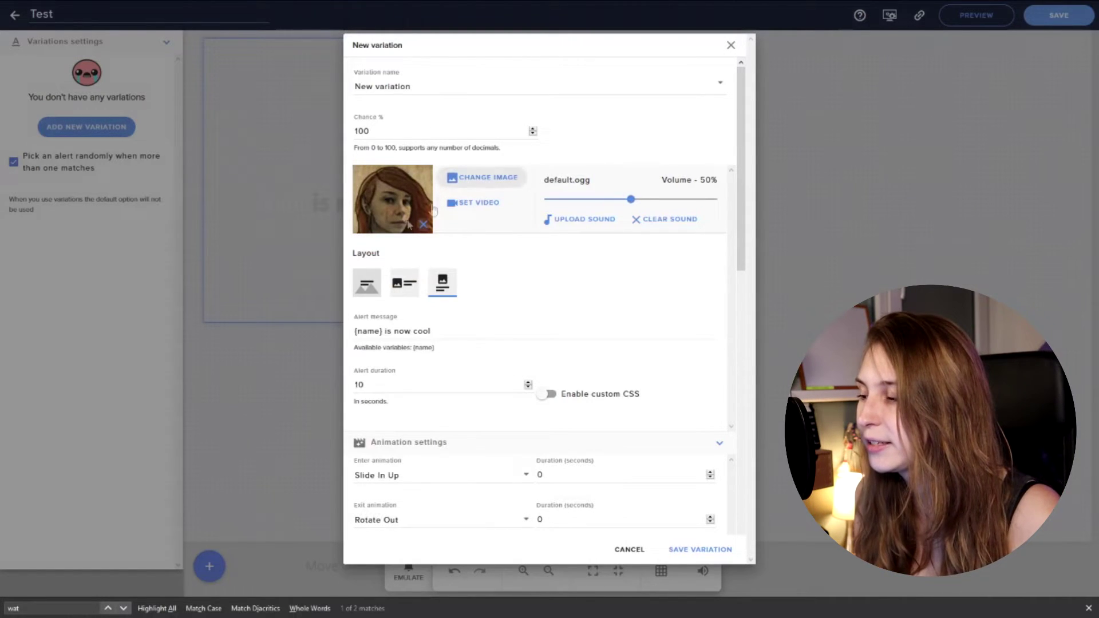
pyautogui.moveTo(740, 183)
pyautogui.mouseDown()
pyautogui.moveTo(735, 447)
pyautogui.moveTo(740, 79)
pyautogui.moveTo(740, 469)
pyautogui.moveTo(741, 86)
pyautogui.mouseUp()
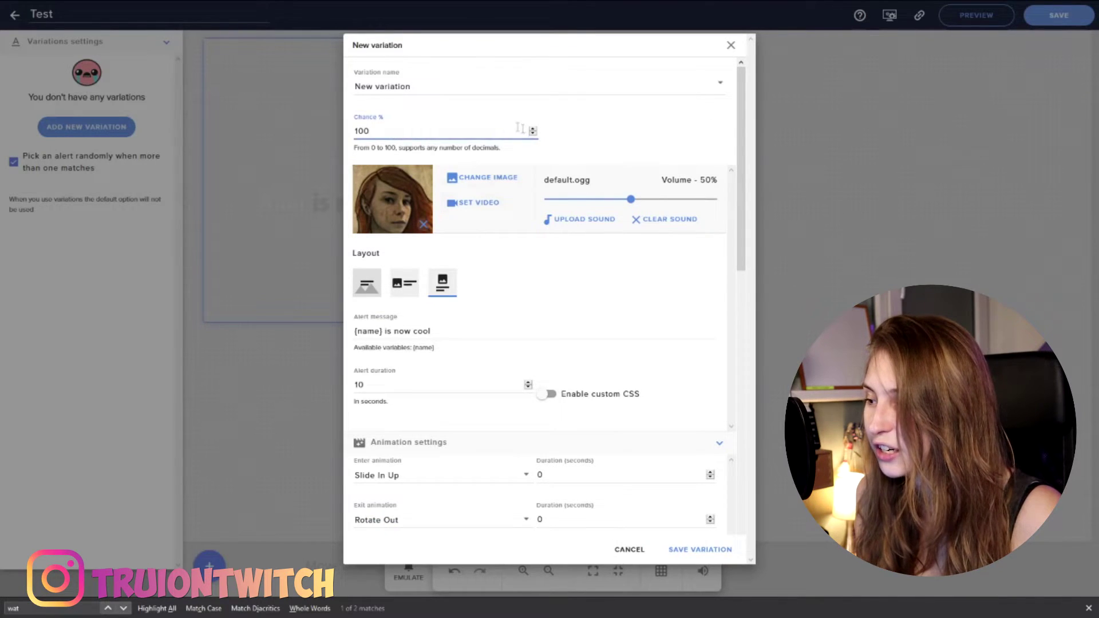
pyautogui.click(612, 133)
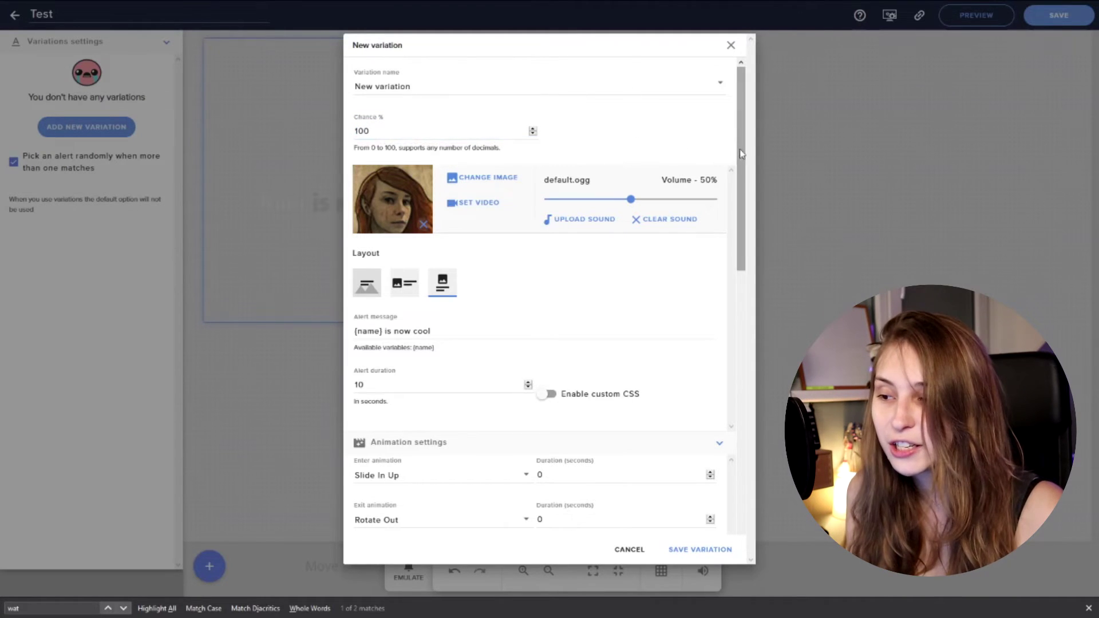
pyautogui.moveTo(740, 130)
pyautogui.mouseDown()
pyautogui.moveTo(740, 455)
pyautogui.moveTo(740, 129)
pyautogui.mouseUp()
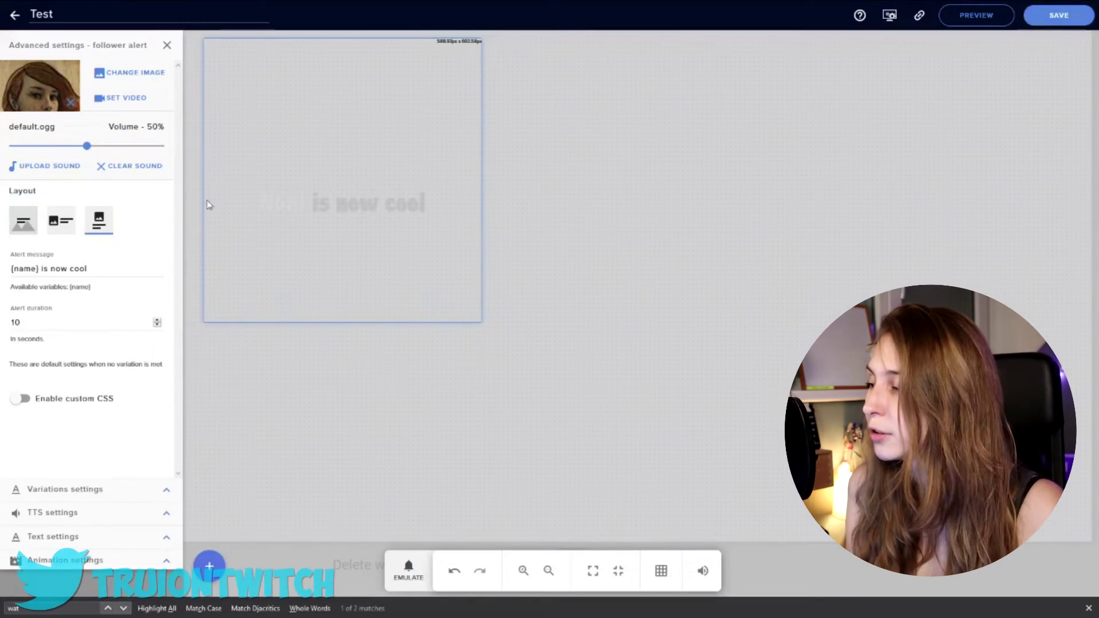
# - Save the Test overlay's changes and close the follower alert's Advanced settings panel
pyautogui.click(1055, 17)
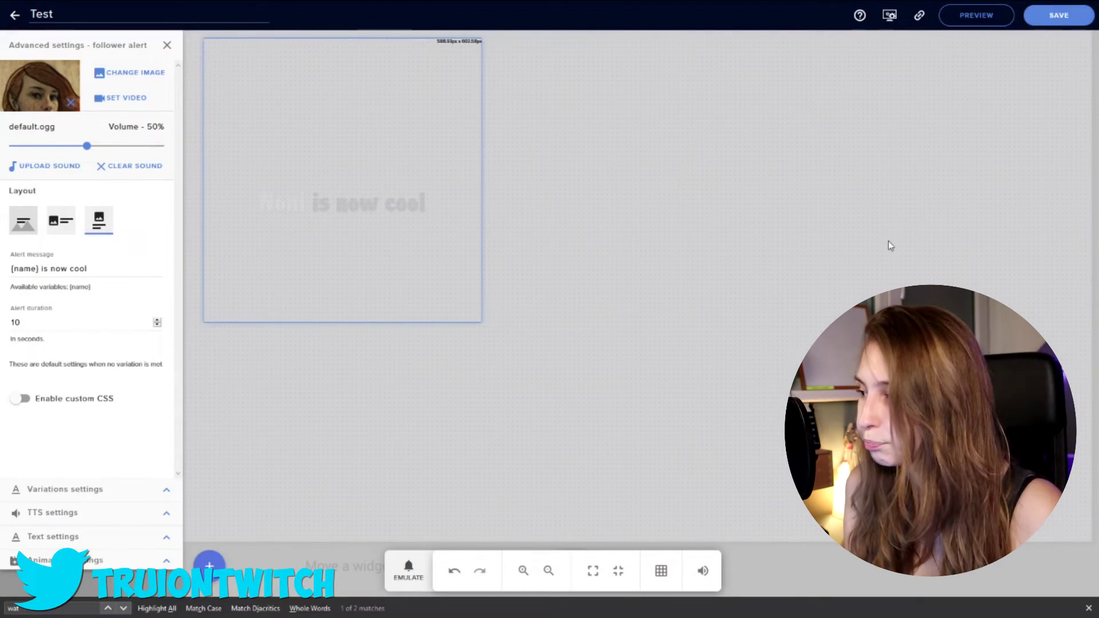
pyautogui.click(715, 310)
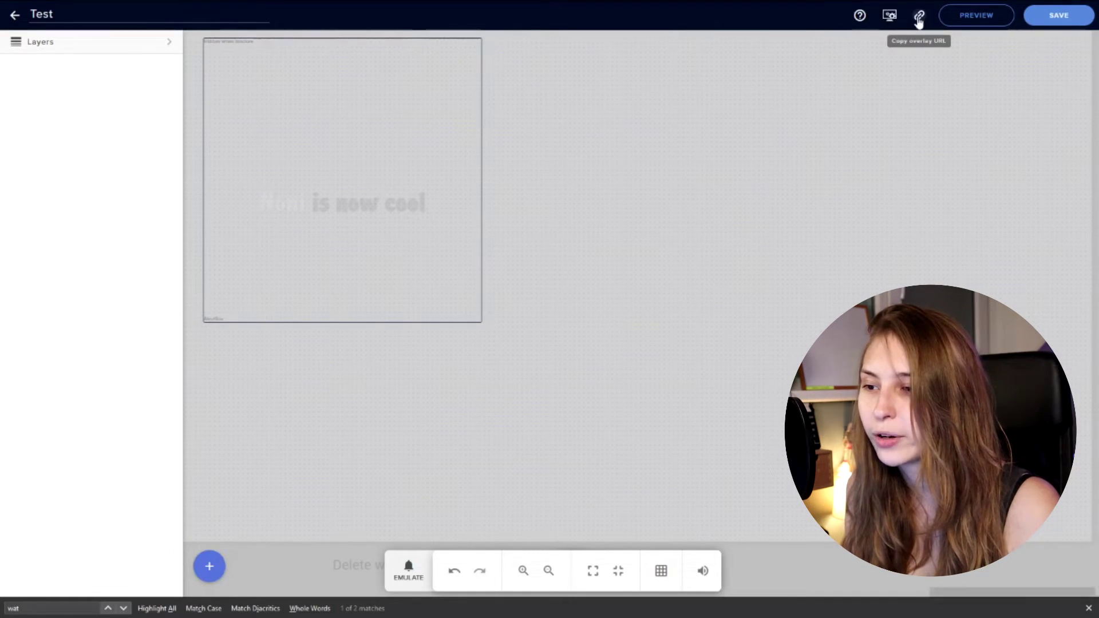
# - Copy the Test overlay's URL and create a new Browser source in OBS
pyautogui.click(920, 15)
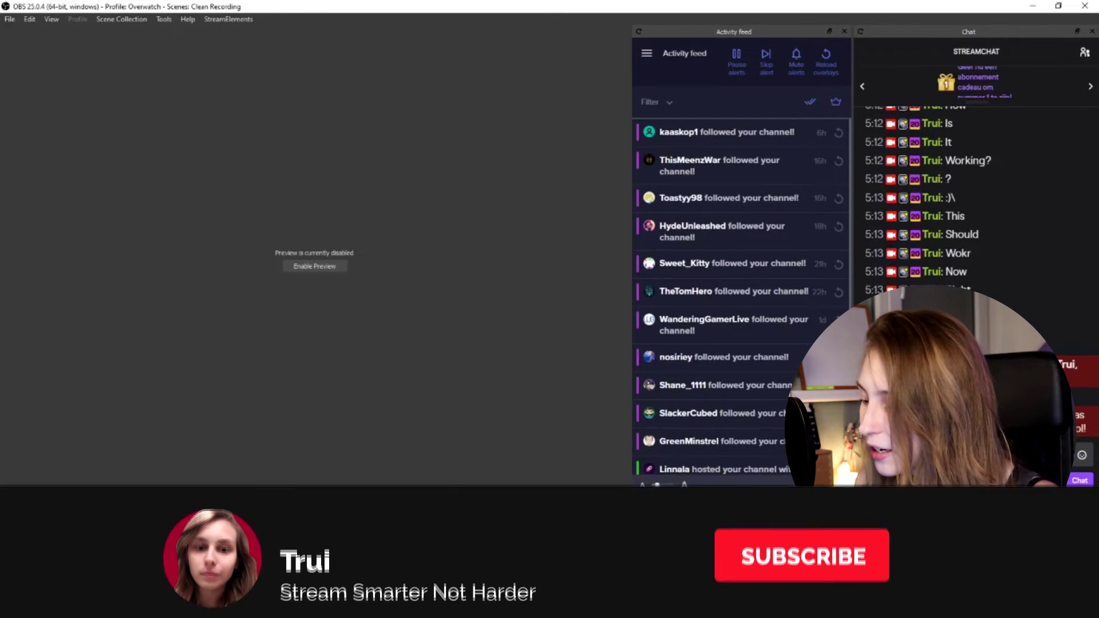
pyautogui.click(265, 559)
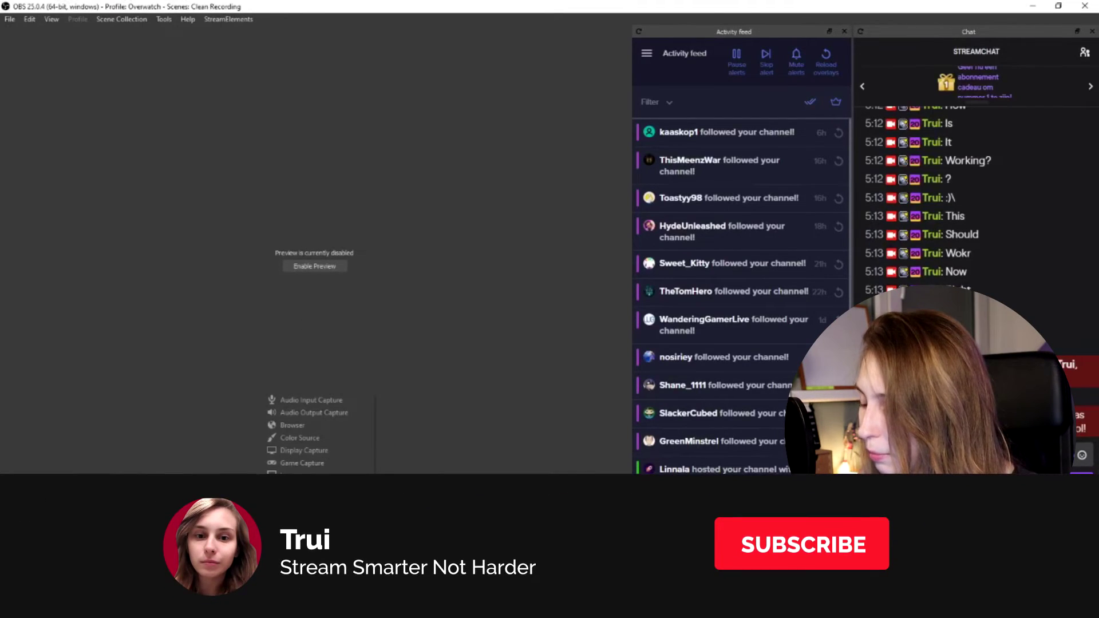
pyautogui.click(293, 425)
pyautogui.click(584, 394)
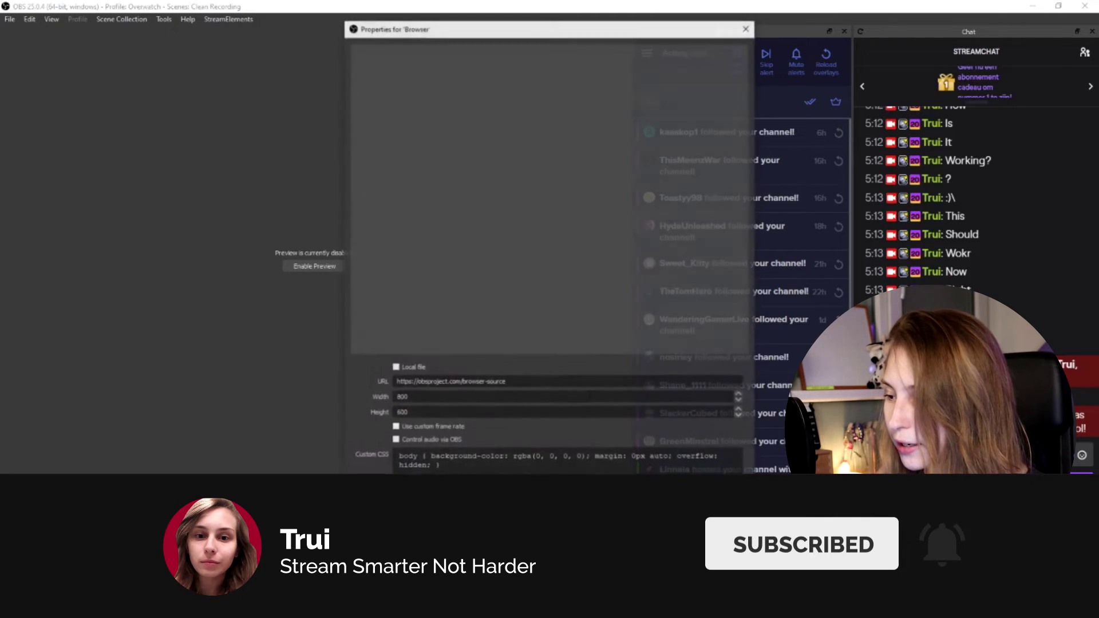
# - Point the browser source at the overlay link, 1920×1080, with Custom CSS cleared
pyautogui.hotkey('ctrl', 'v')
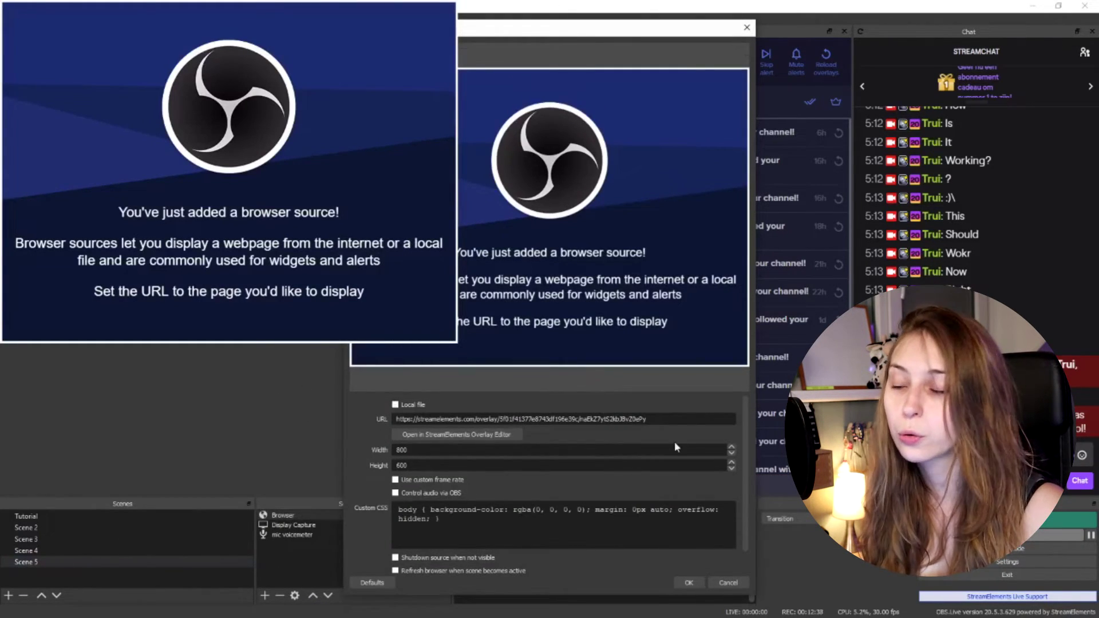
pyautogui.scroll(-2, 674, 442)
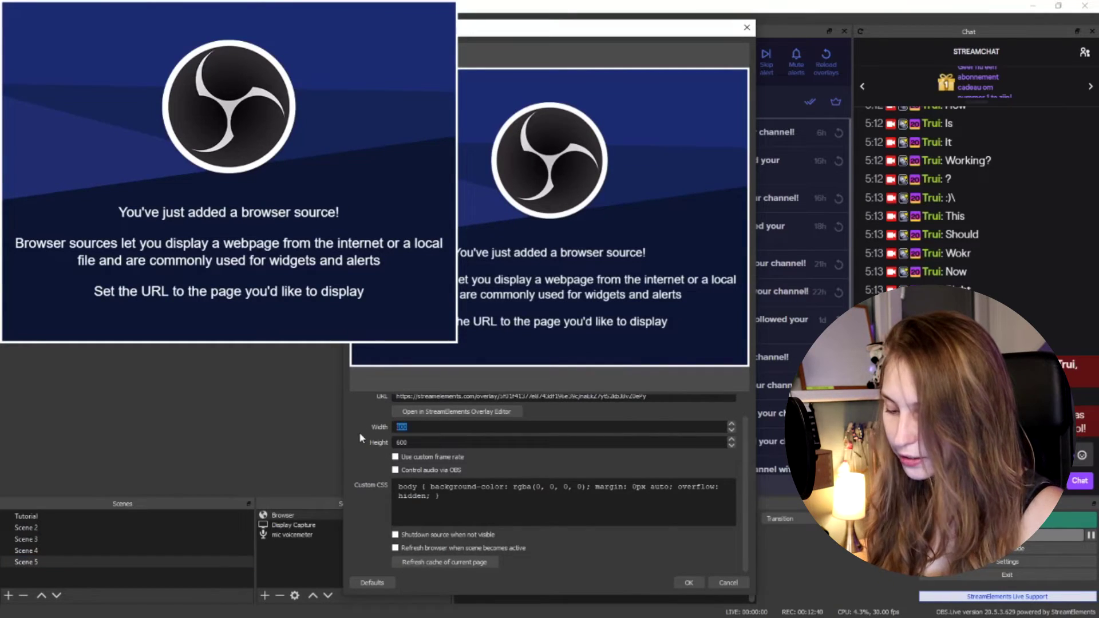
pyautogui.write('1920')
pyautogui.press('Tab')
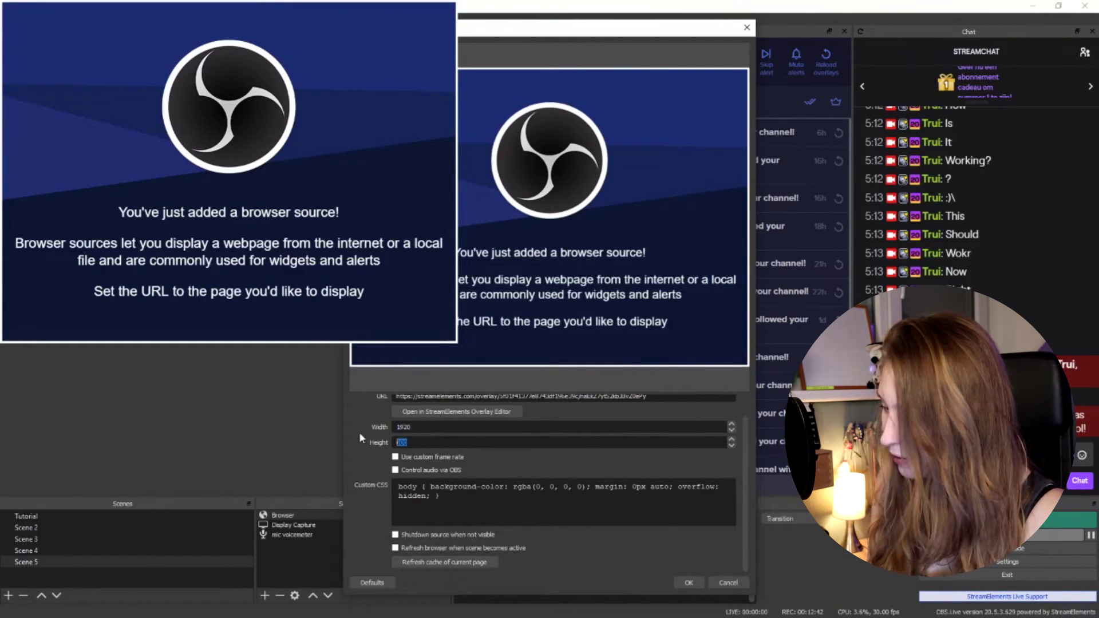
pyautogui.write('1080')
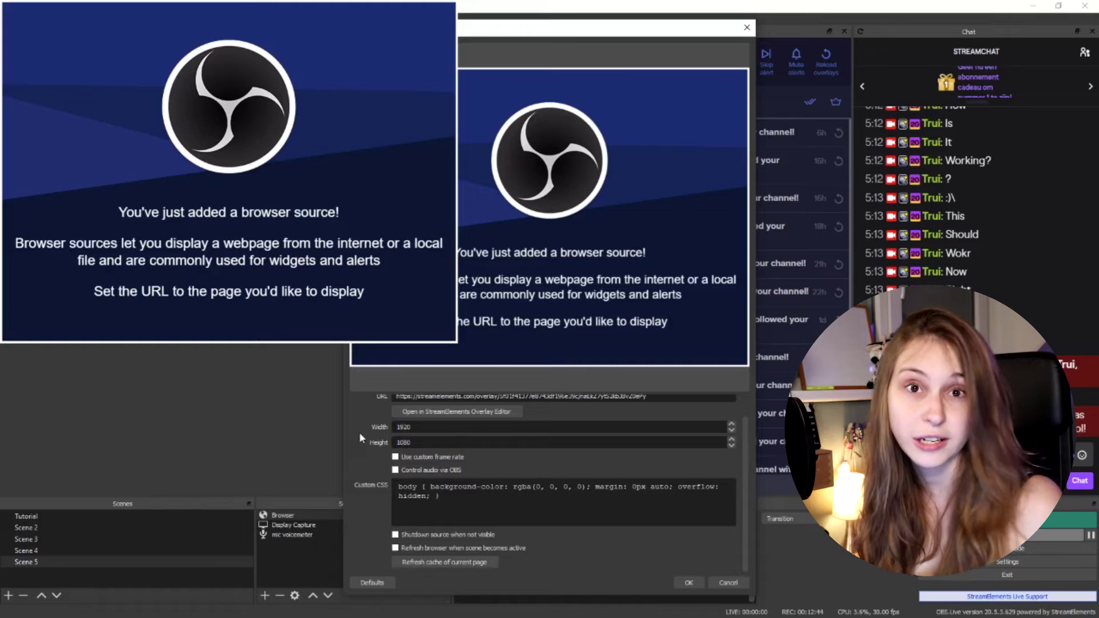
pyautogui.press('Tab')
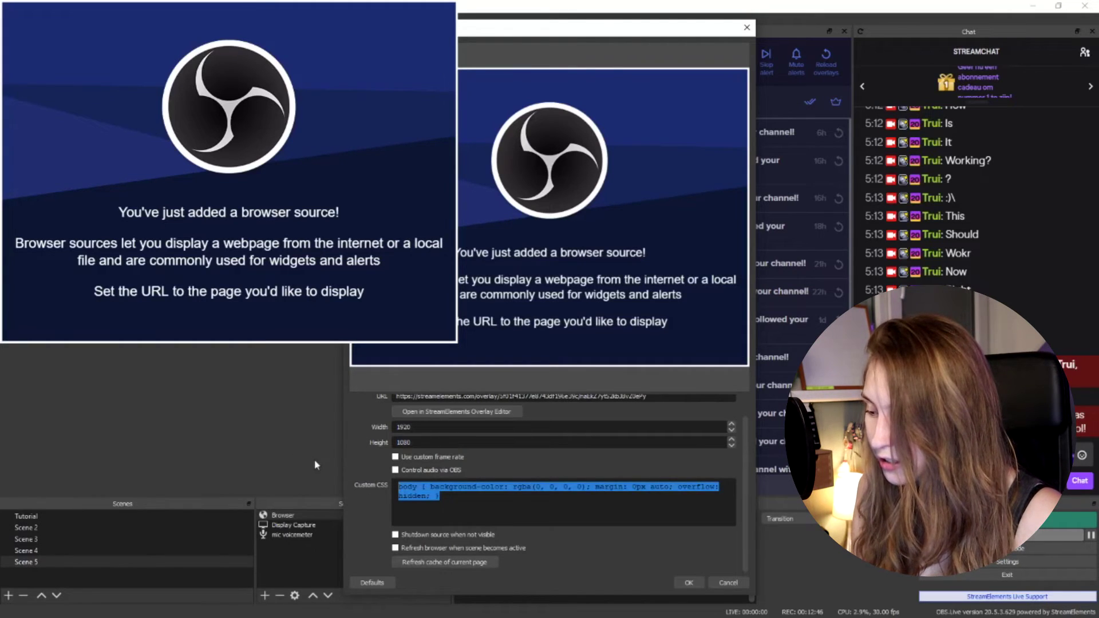
pyautogui.press('BackSpace')
pyautogui.click(690, 582)
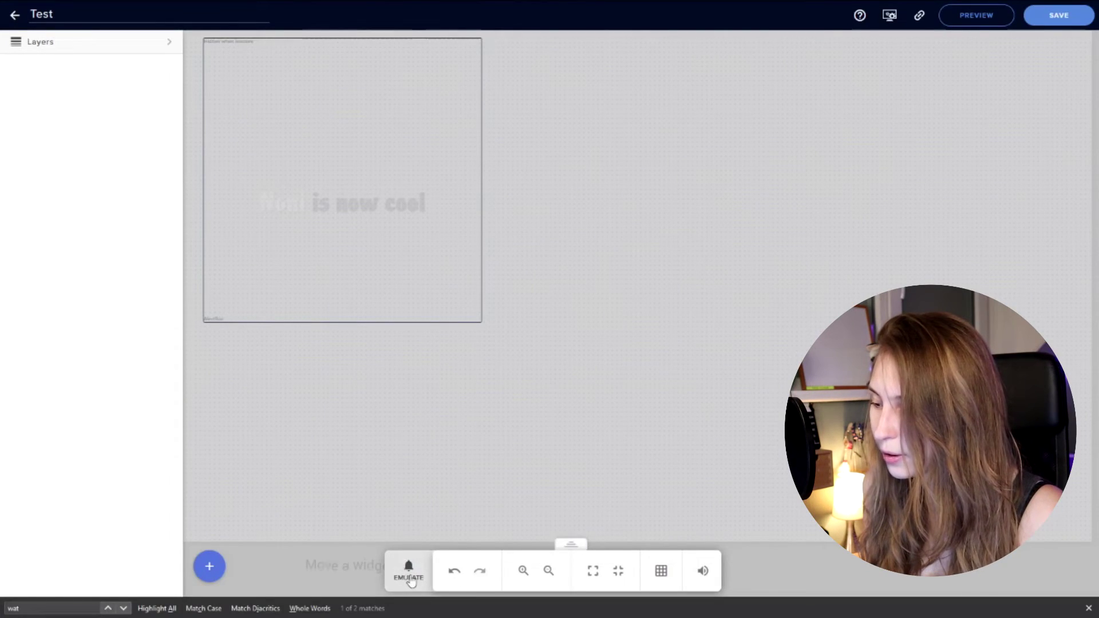
# - Emulate a Follower event, previewed live on stream, to fire the test alert
pyautogui.click(409, 567)
pyautogui.click(432, 365)
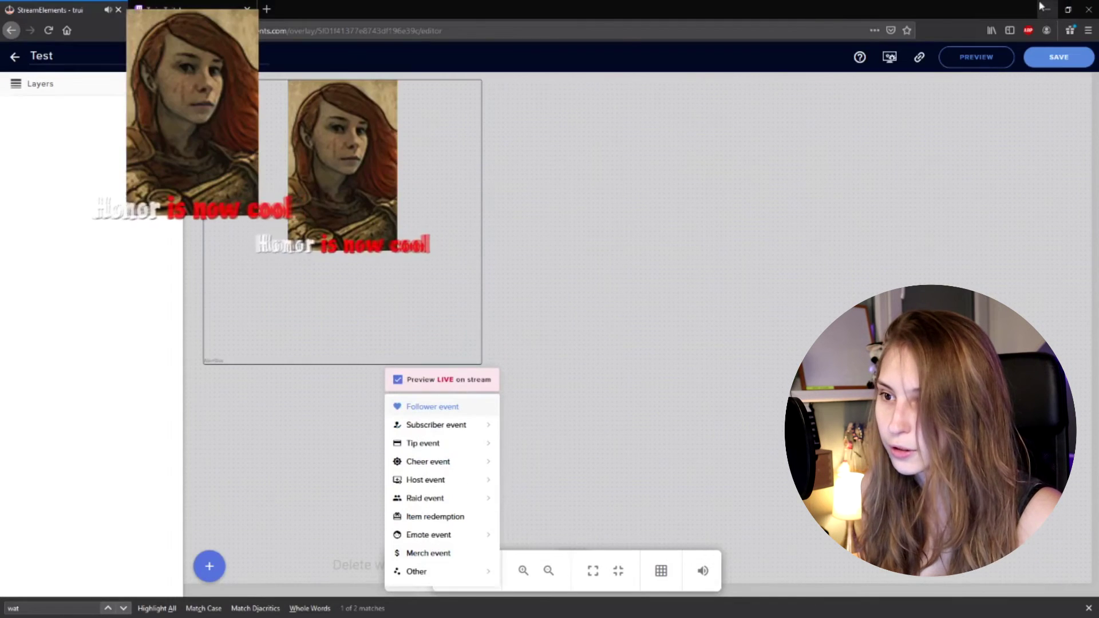